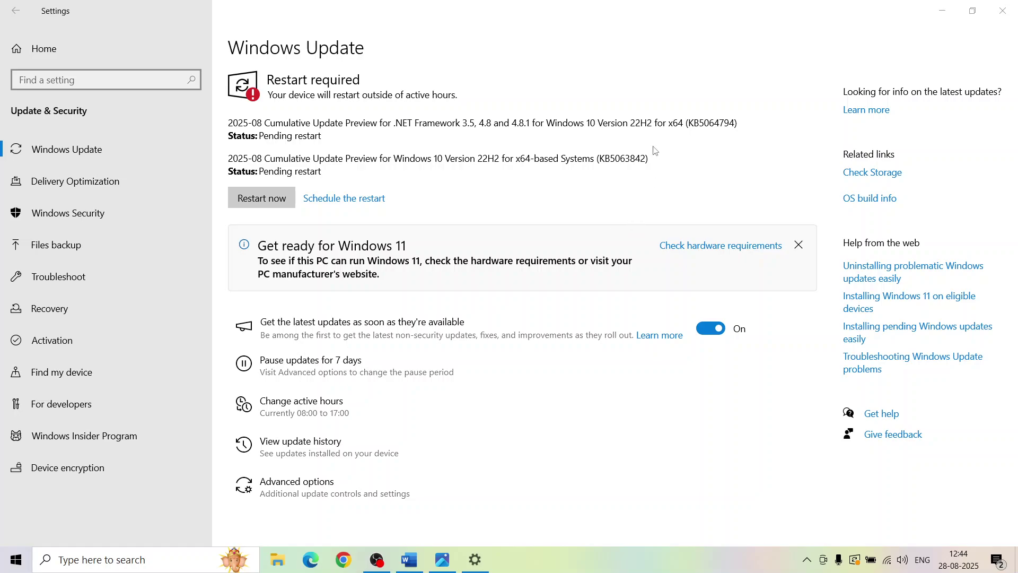
# Step: Select the KB5063842 and KB5064794 update numbers, then bring the Update Error notes forward
pyautogui.doubleClick(619, 157)
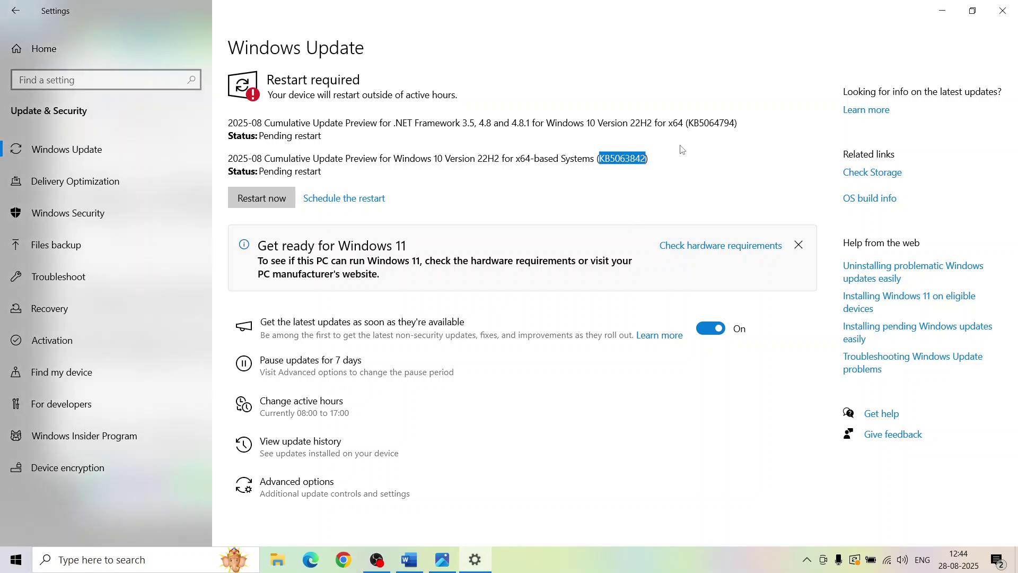
pyautogui.doubleClick(714, 123)
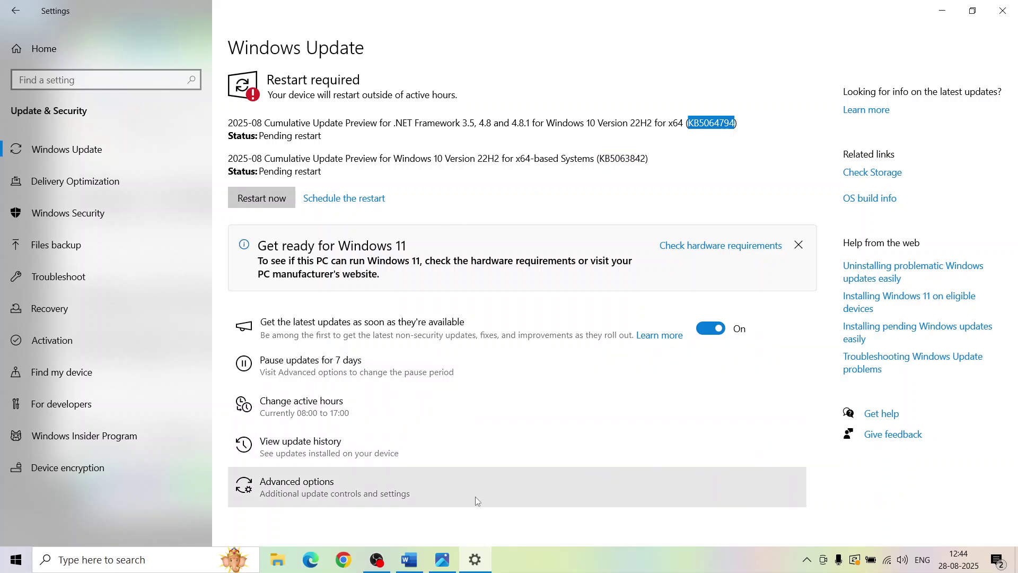
pyautogui.click(415, 563)
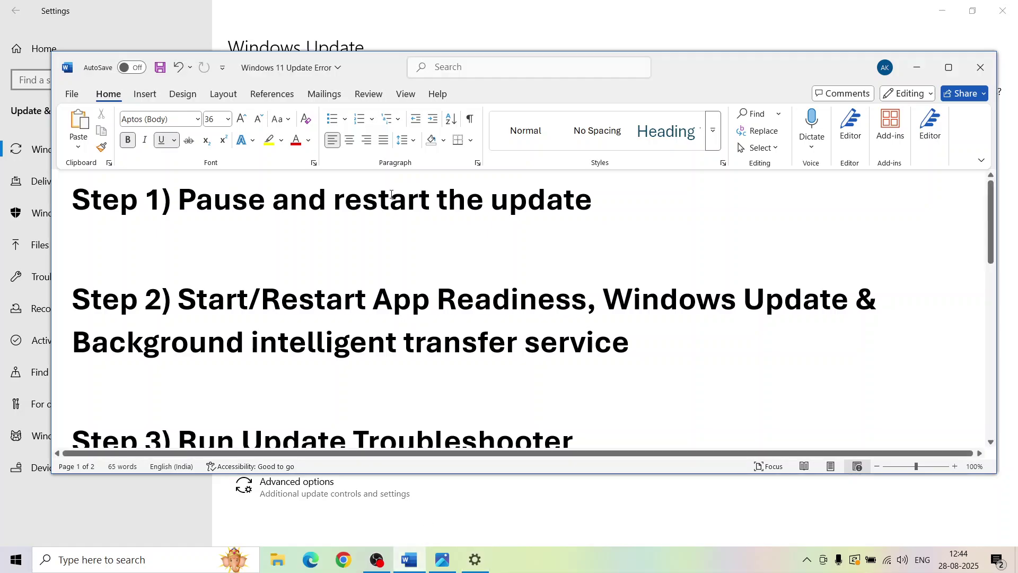
# Step: Bring the Windows Update settings page back in front of the Word notes
pyautogui.click(352, 27)
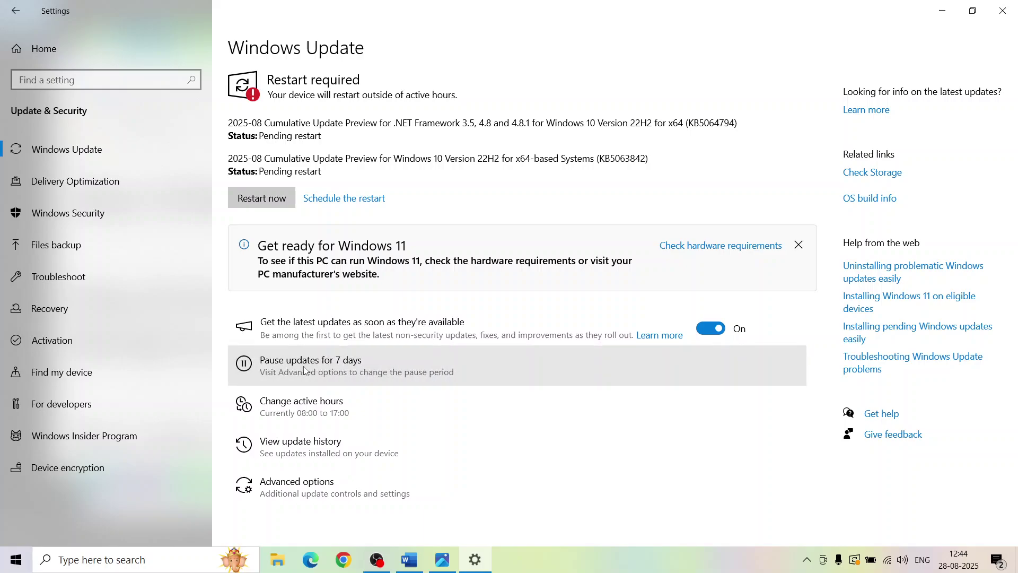
# Step: Pause updates for 7 days, then resume them to trigger a fresh update check
pyautogui.click(346, 365)
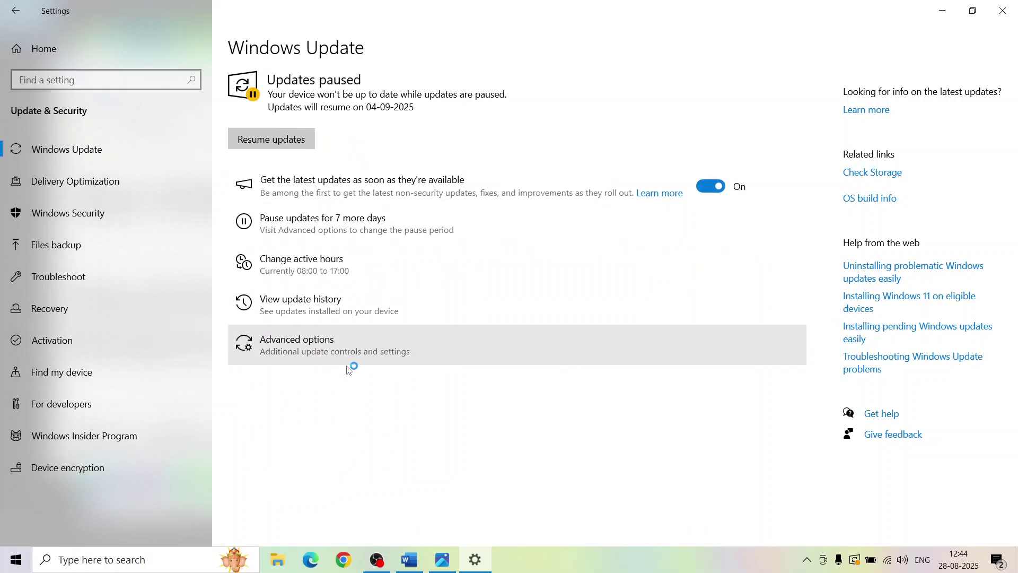
pyautogui.click(262, 145)
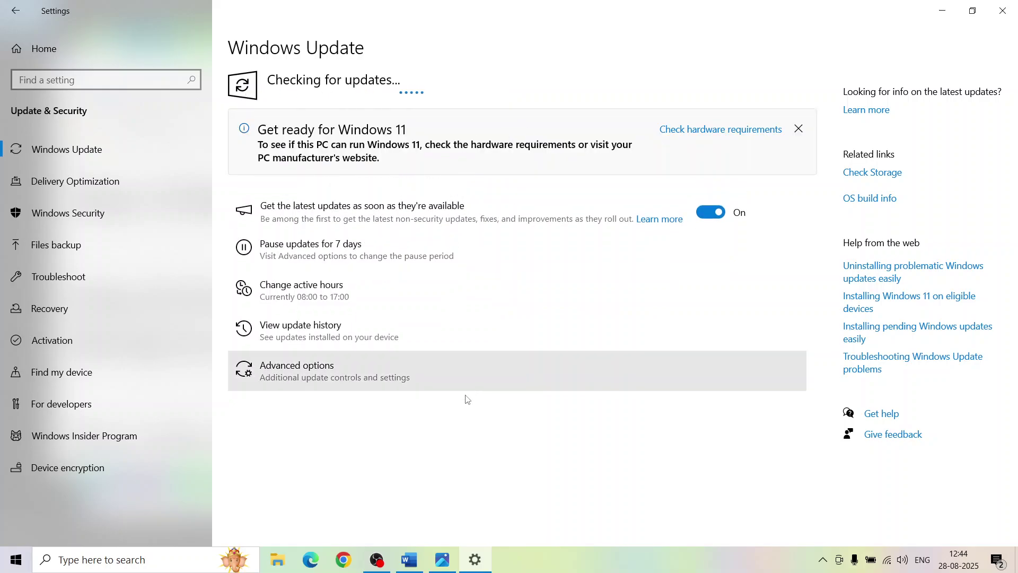
pyautogui.click(409, 559)
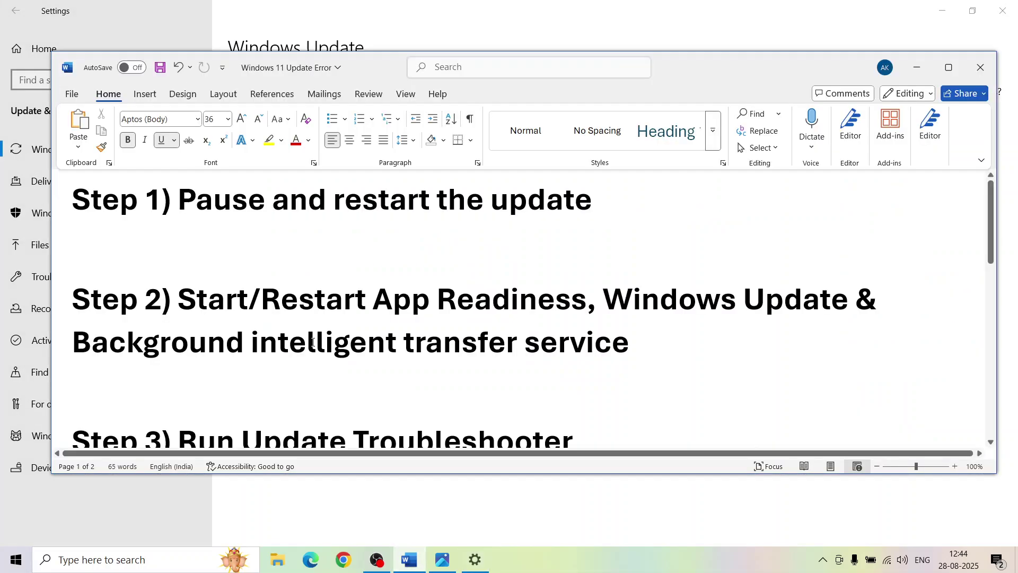
# Step: Highlight the Step 2 heading in the notes and launch the Services console
pyautogui.moveTo(194, 301); pyautogui.dragTo(644, 345)
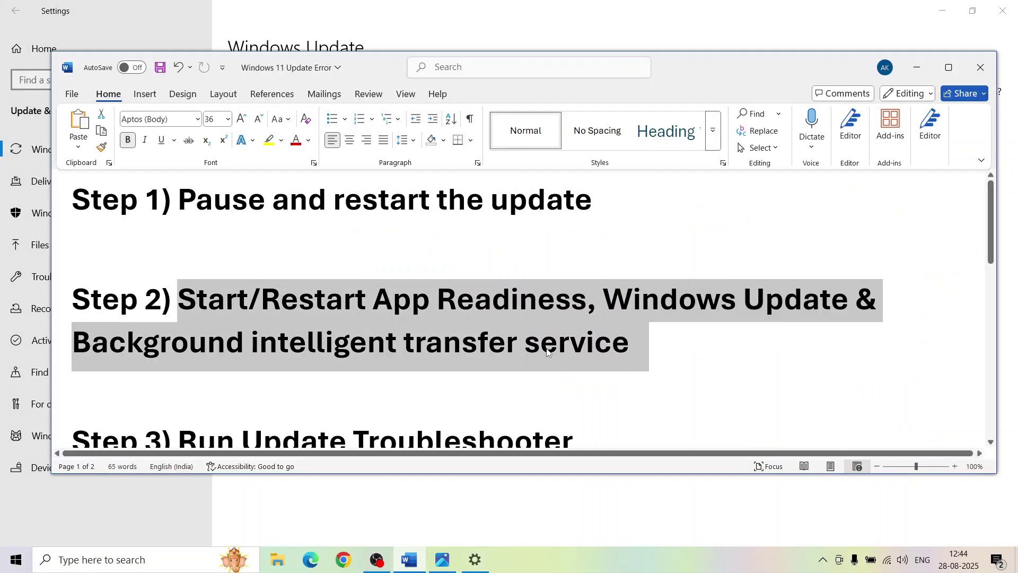
pyautogui.click(115, 558)
pyautogui.write('ser')
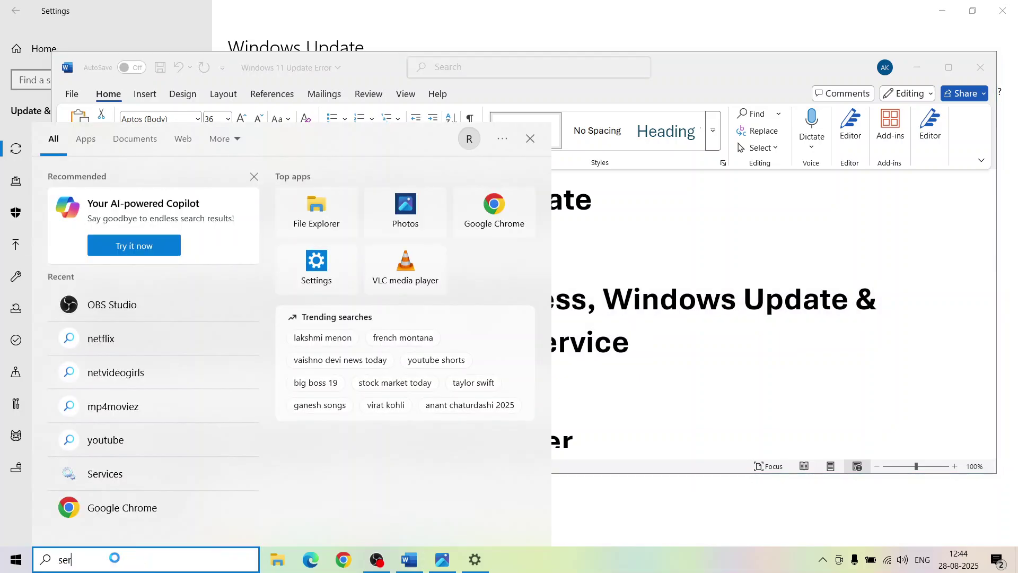
pyautogui.write('vices')
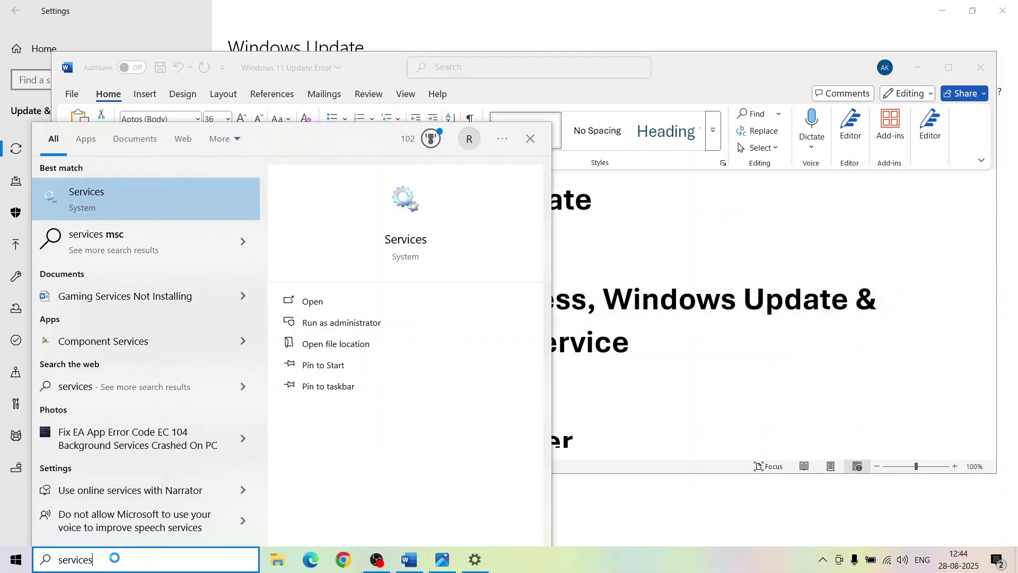
pyautogui.press('Return')
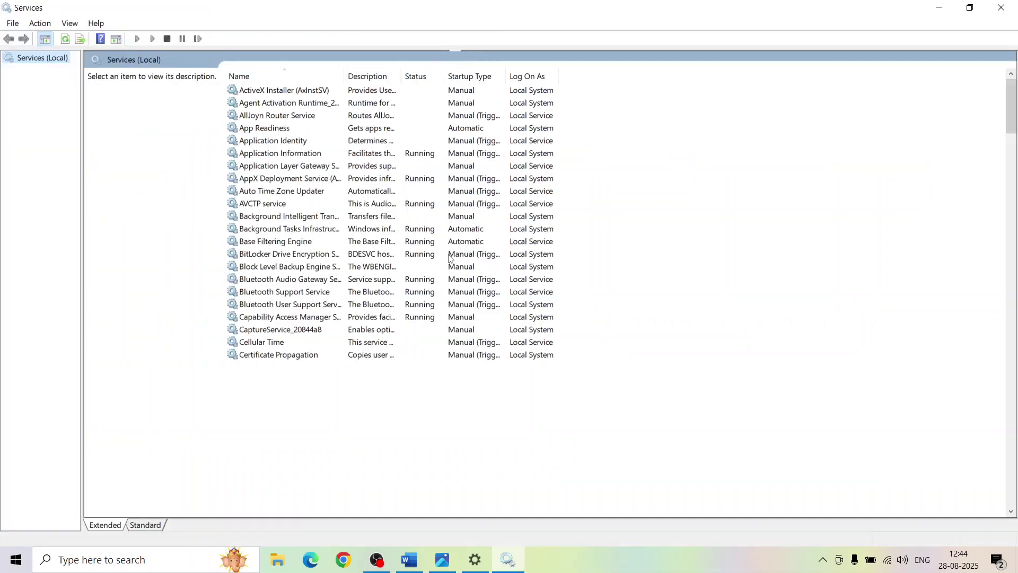
# Step: Set App Readiness to Automatic startup and start the service
pyautogui.click(265, 133)
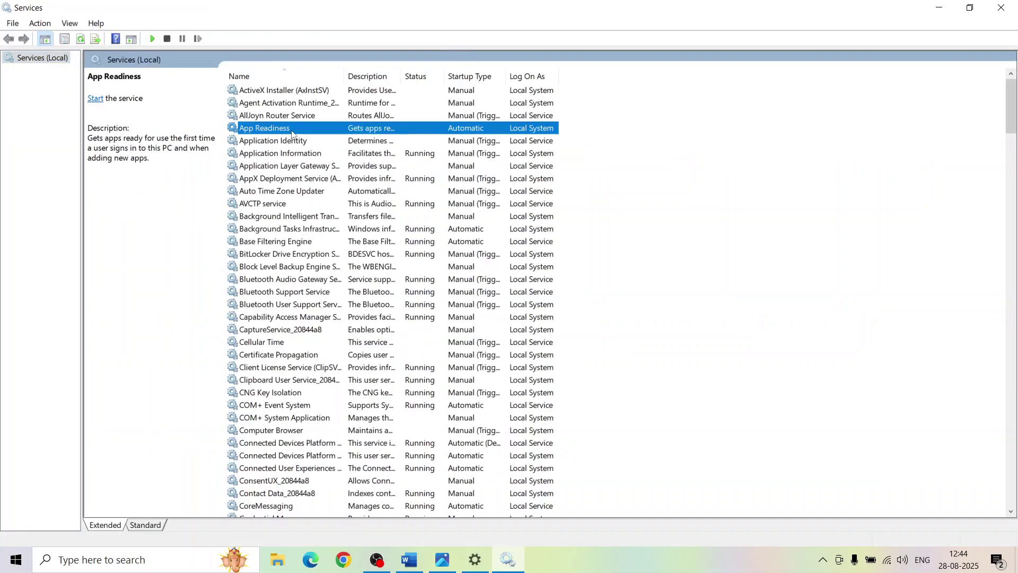
pyautogui.doubleClick(291, 130)
pyautogui.click(485, 265)
pyautogui.click(484, 284)
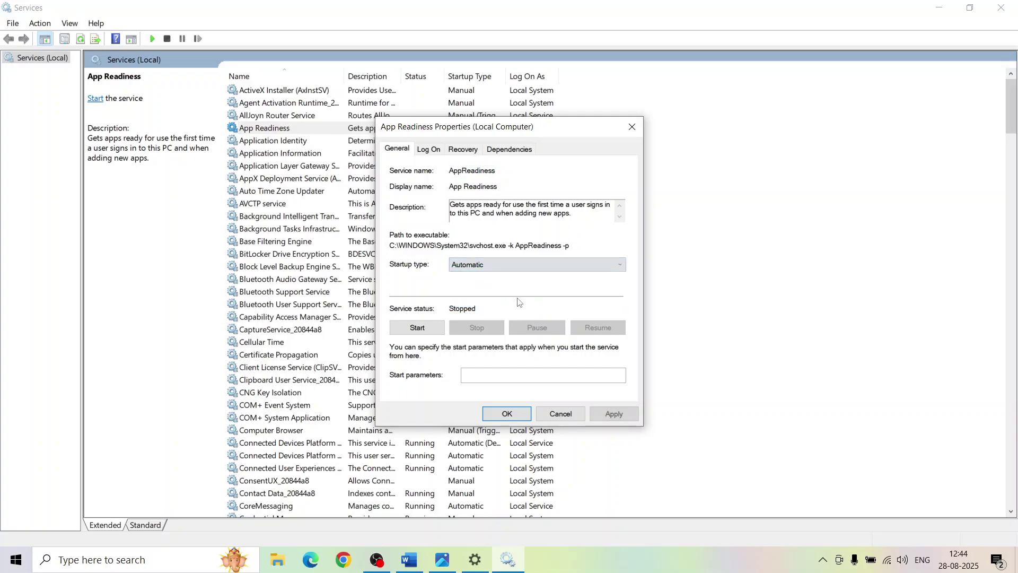
pyautogui.click(614, 413)
pyautogui.click(419, 327)
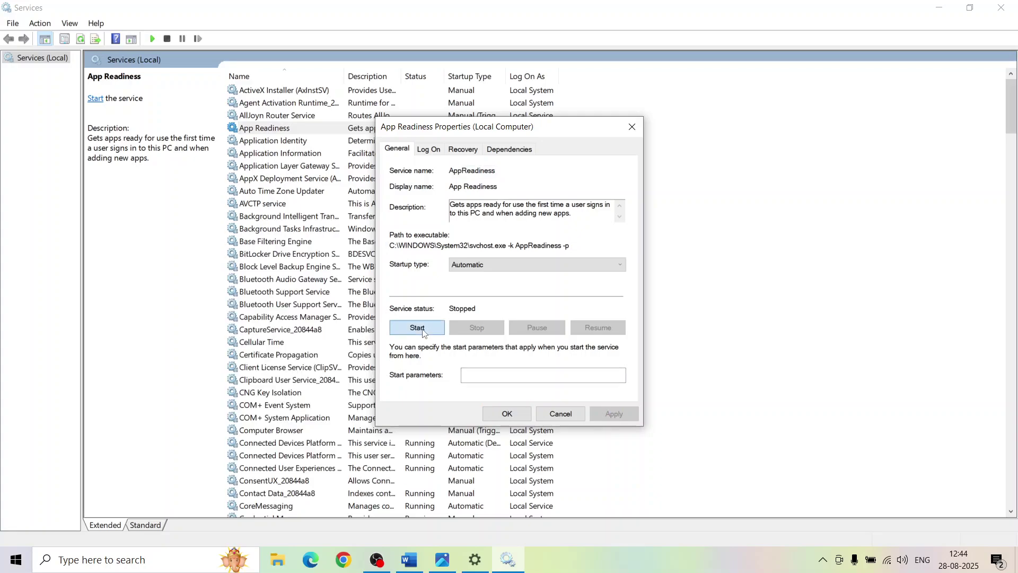
pyautogui.click(506, 413)
# Step: Restart App Readiness and widen the Name column to show full service names
pyautogui.rightClick(289, 132)
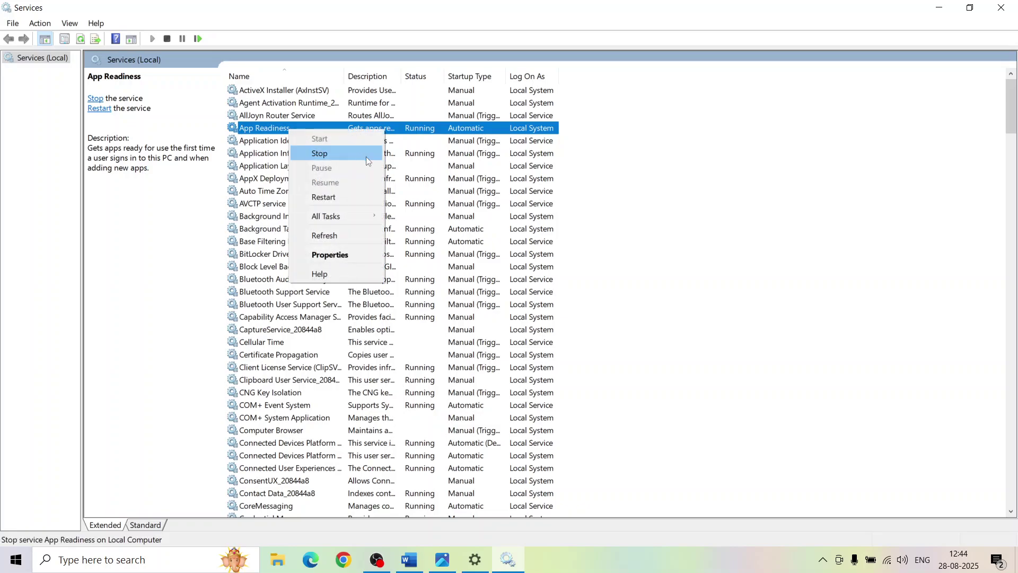
pyautogui.click(333, 195)
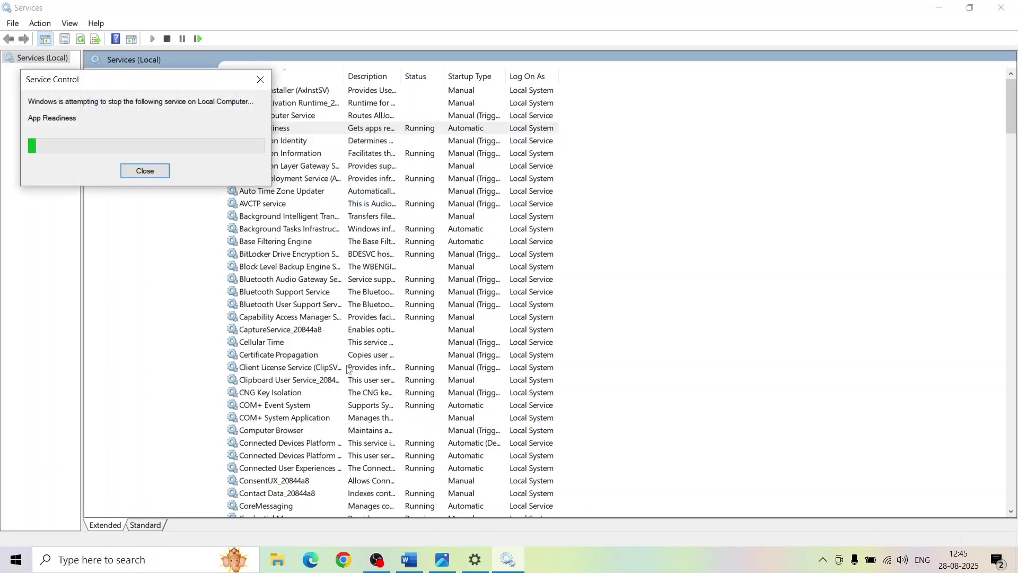
pyautogui.doubleClick(346, 69)
pyautogui.click(345, 317)
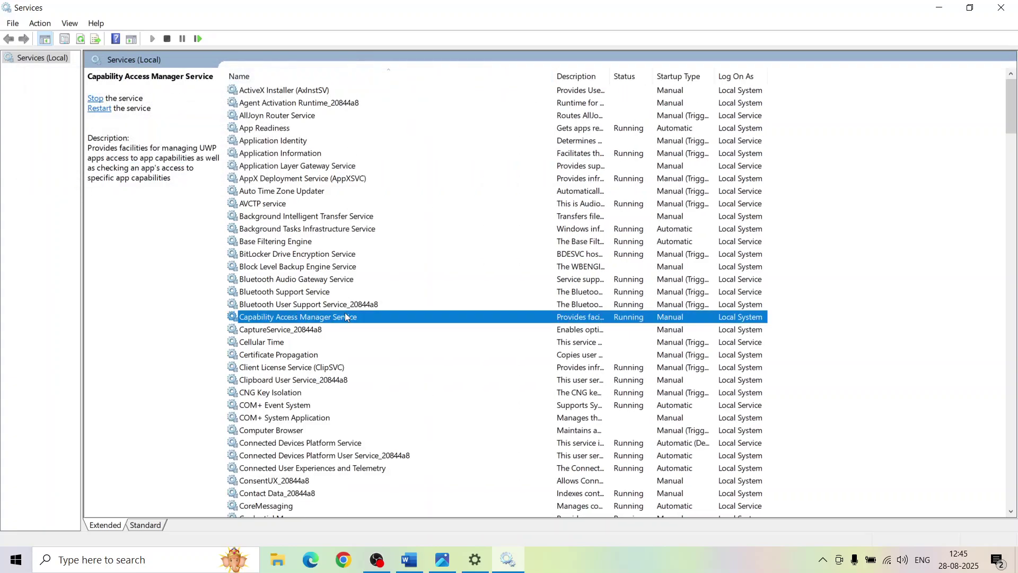
pyautogui.press('w')
pyautogui.scroll(-7, 345, 317)
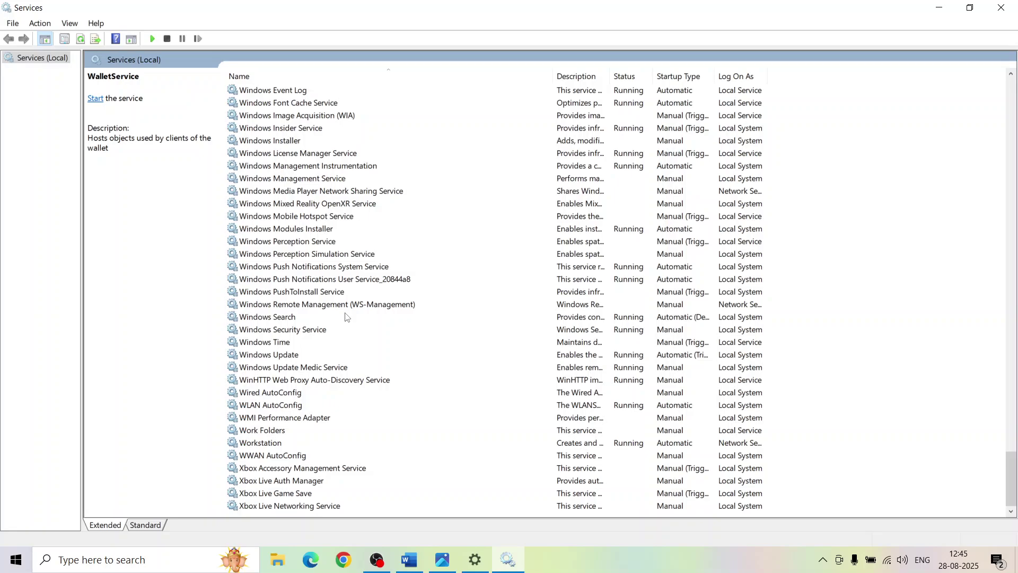
# Step: Set the Windows Update service's startup type to Automatic and apply it
pyautogui.click(291, 359)
pyautogui.doubleClick(351, 359)
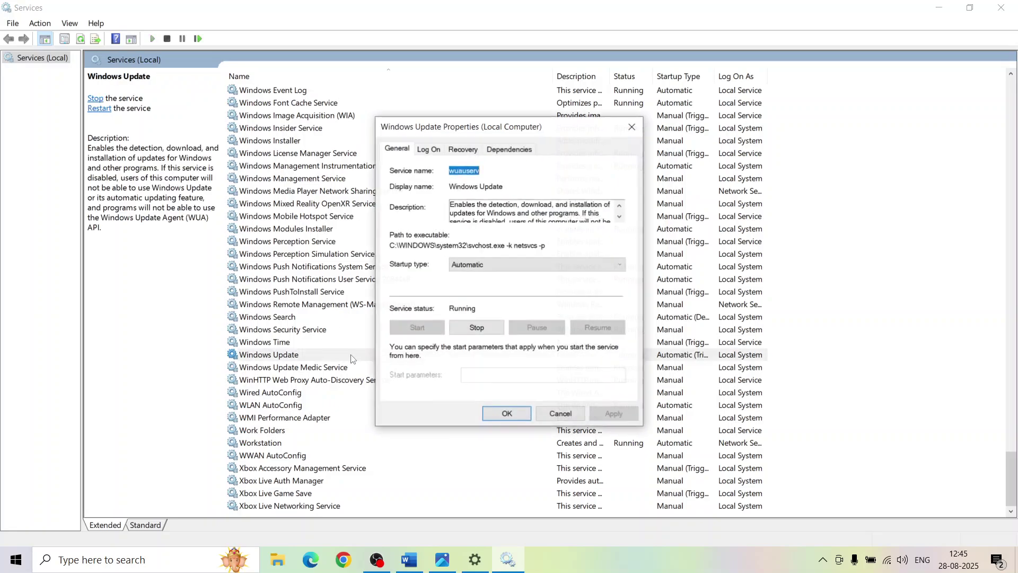
pyautogui.click(488, 264)
pyautogui.click(477, 285)
pyautogui.click(600, 421)
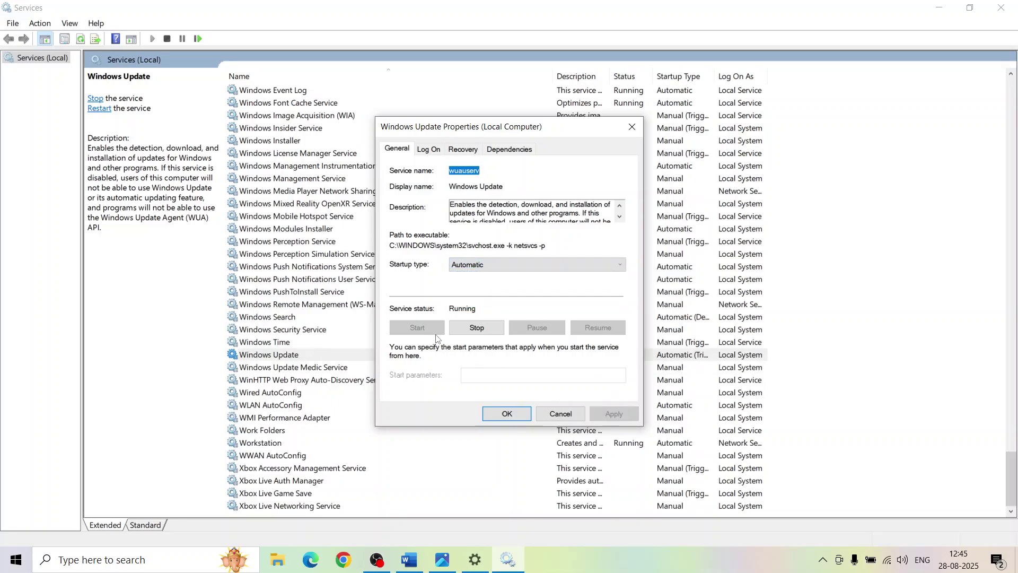
pyautogui.click(496, 413)
# Step: Restart the Windows Update service
pyautogui.rightClick(292, 354)
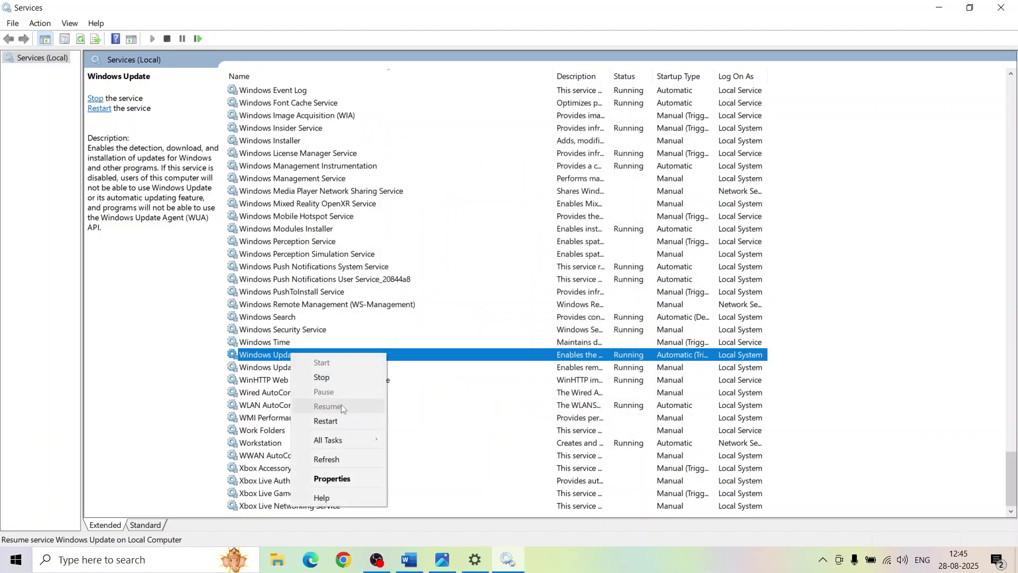
pyautogui.click(329, 421)
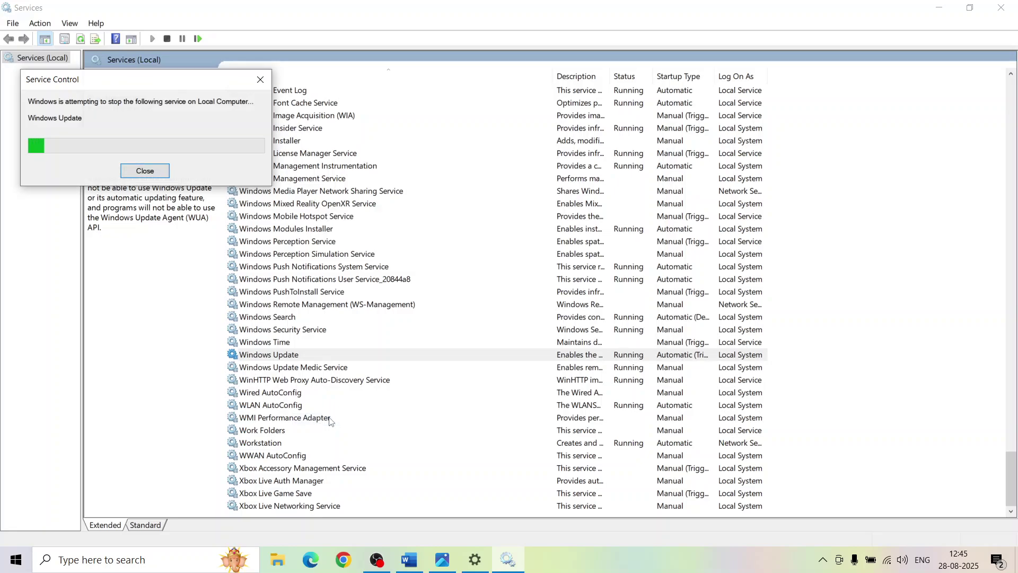
pyautogui.click(320, 279)
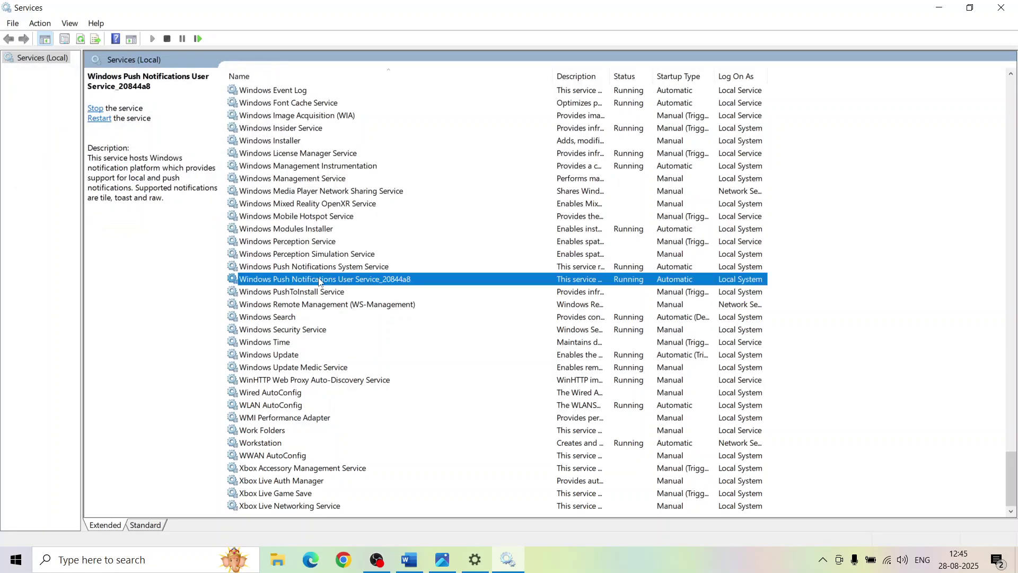
pyautogui.press('b')
pyautogui.scroll(4, 366, 183)
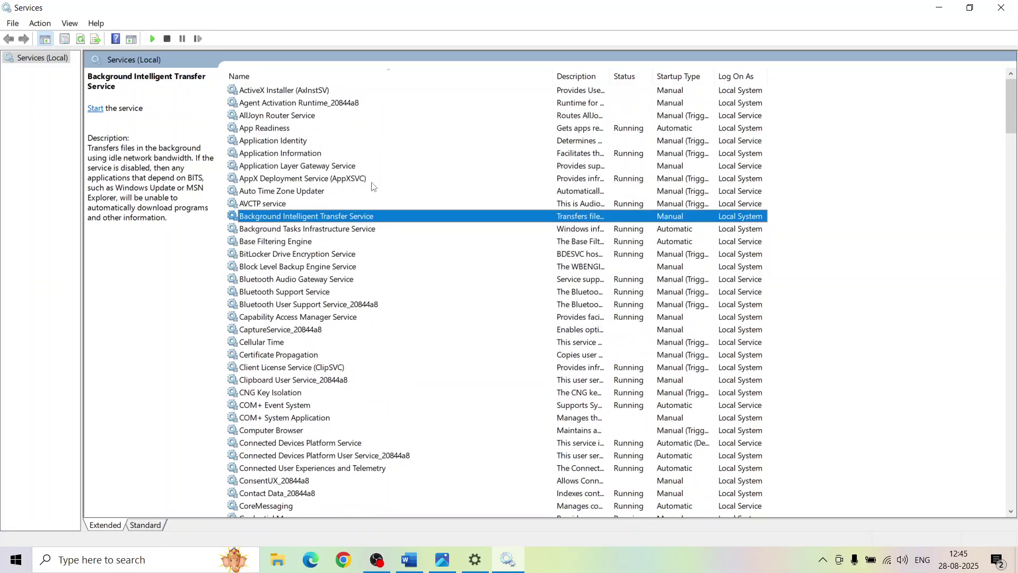
# Step: Set Background Intelligent Transfer Service to Automatic startup and start it
pyautogui.doubleClick(351, 218)
pyautogui.click(477, 265)
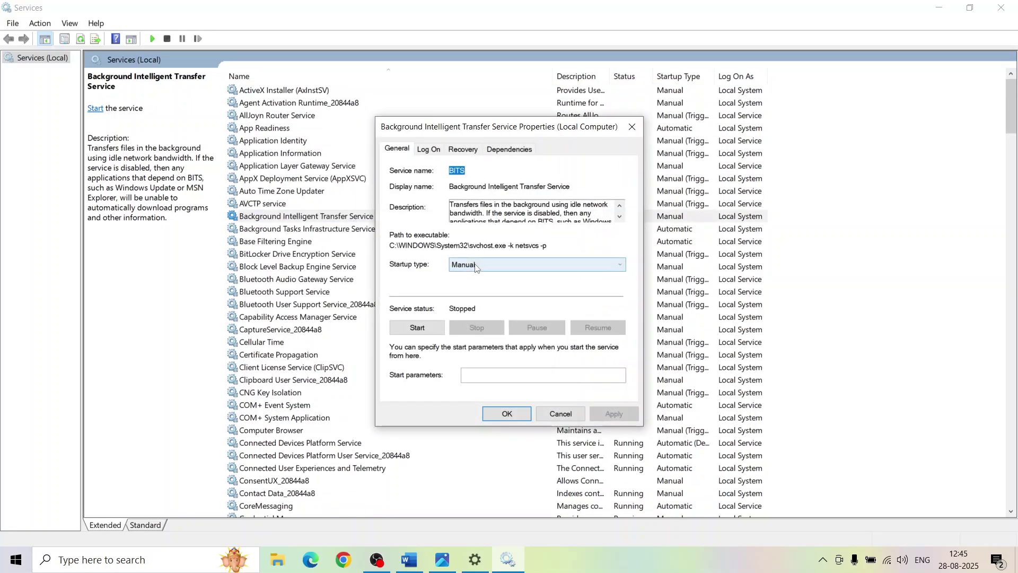
pyautogui.click(477, 285)
pyautogui.click(606, 414)
pyautogui.click(417, 329)
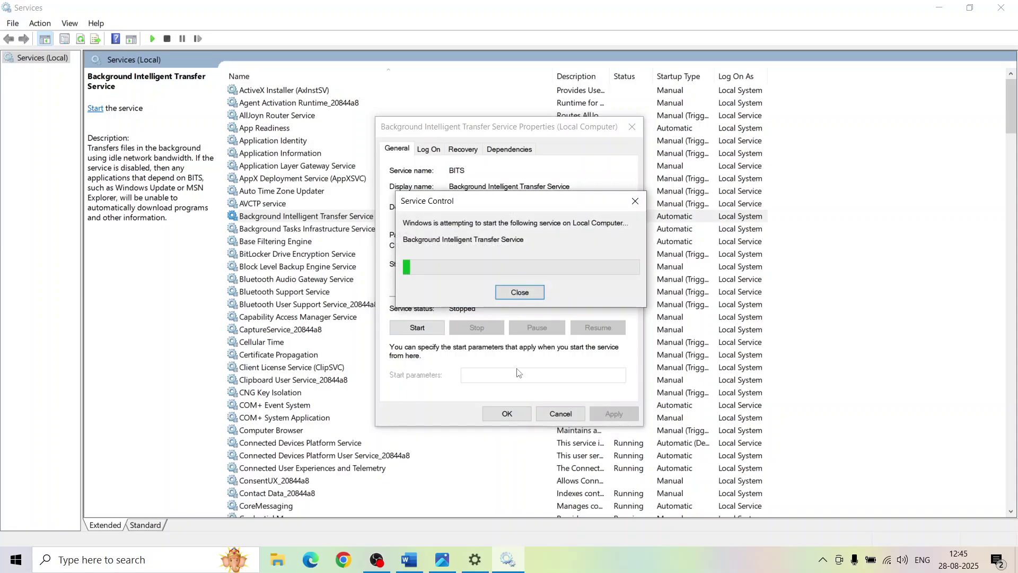
pyautogui.click(506, 413)
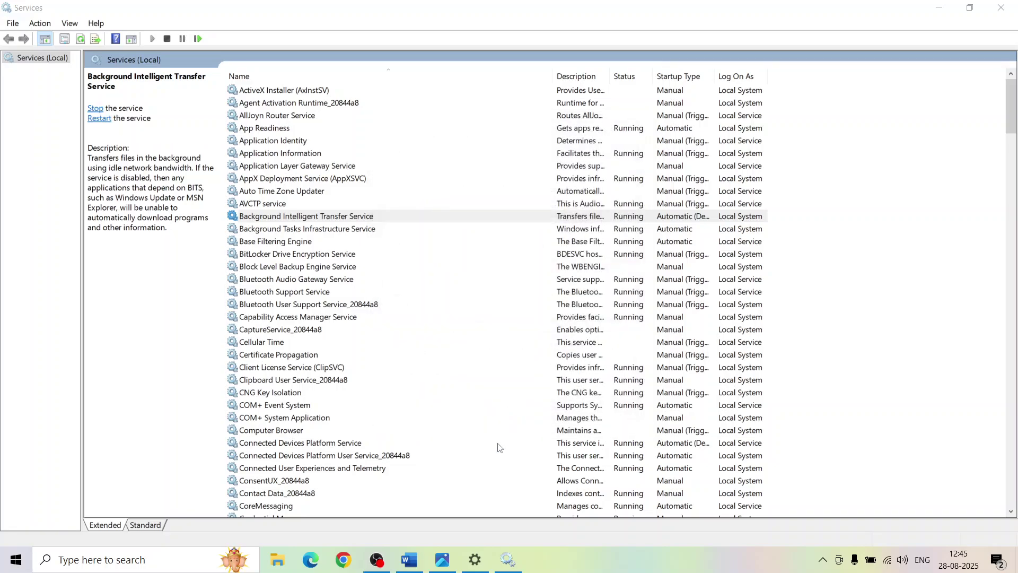
# Step: Check Step 3 in the notes, then return to the Windows Update settings page
pyautogui.click(410, 568)
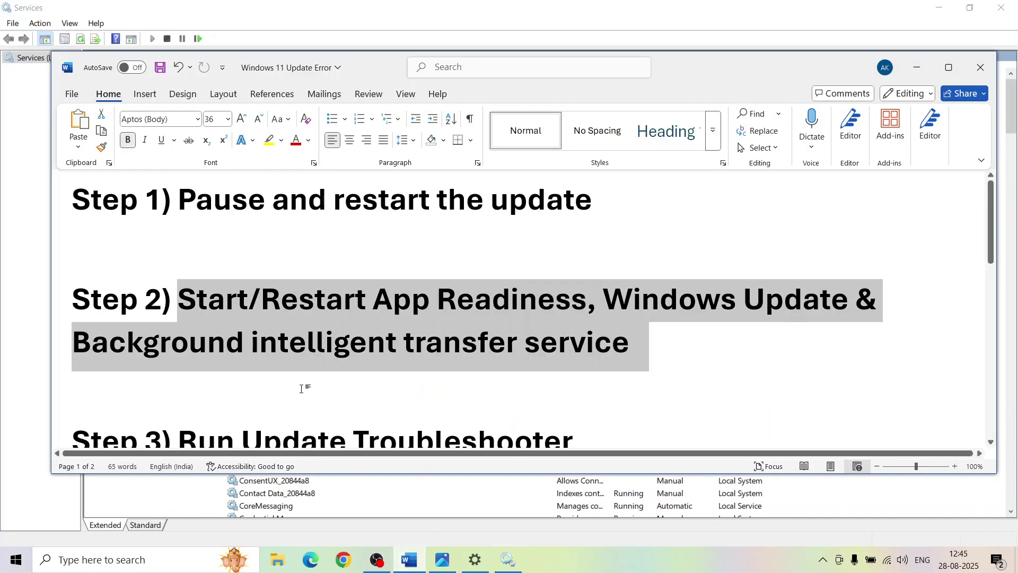
pyautogui.scroll(-3, 301, 388)
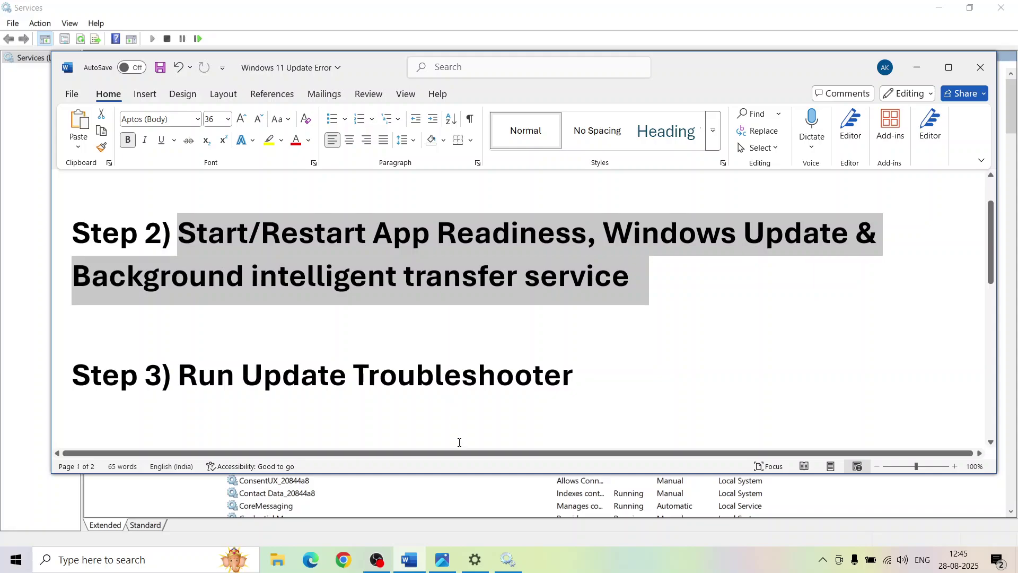
pyautogui.click(474, 567)
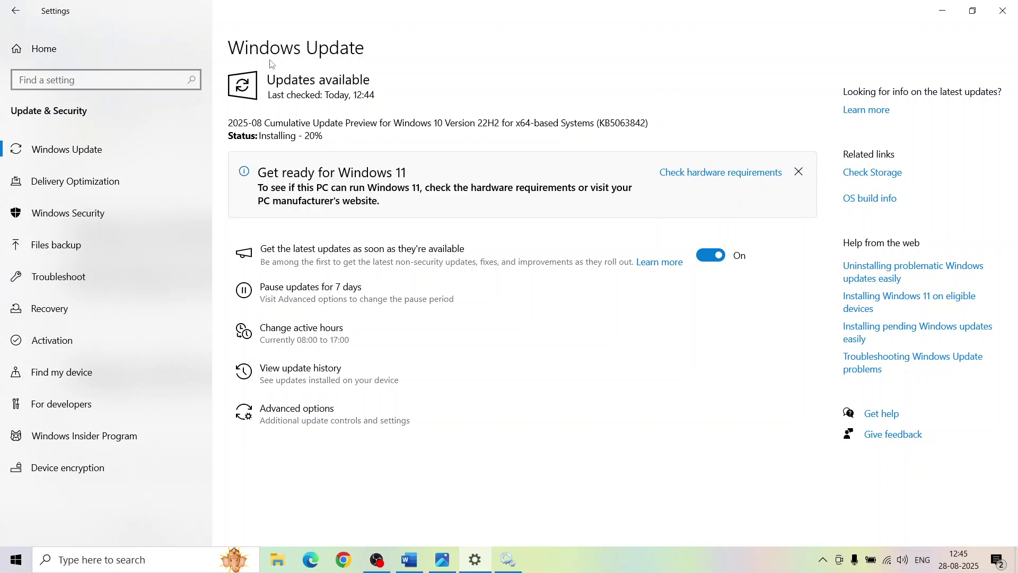
# Step: Run the Windows Update troubleshooter from Troubleshoot's Additional troubleshooters list
pyautogui.click(81, 281)
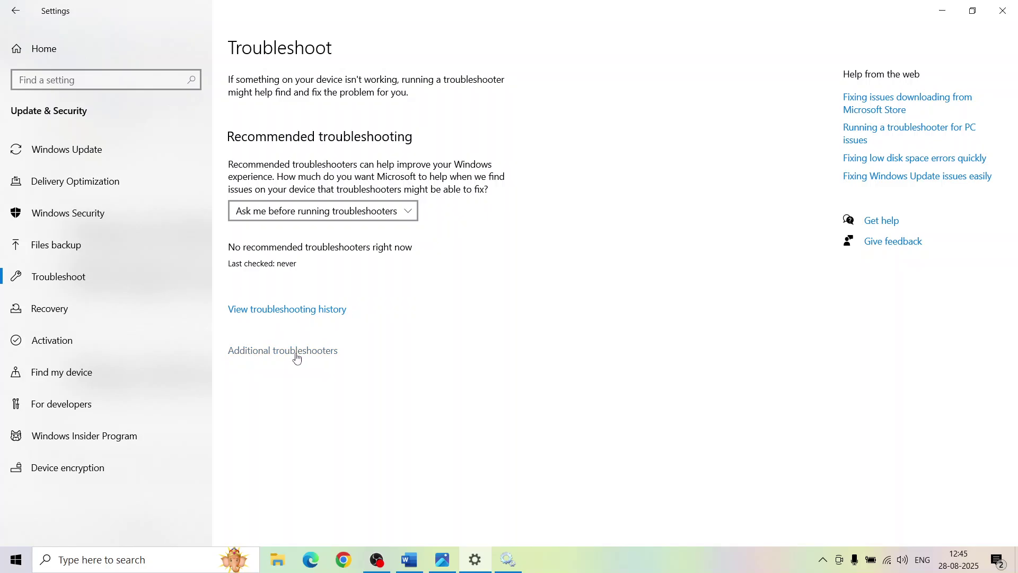
pyautogui.click(296, 352)
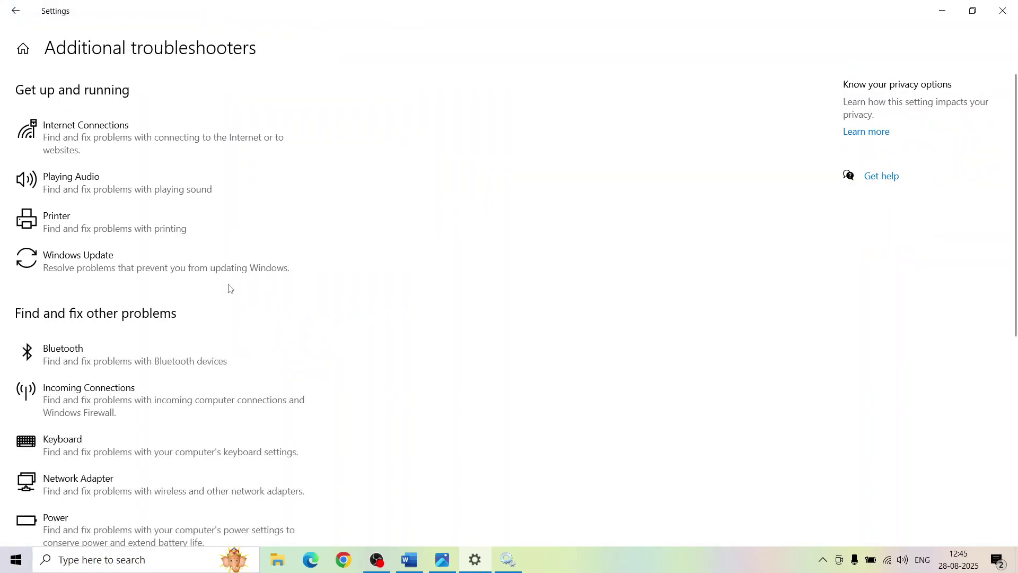
pyautogui.click(233, 270)
pyautogui.click(248, 307)
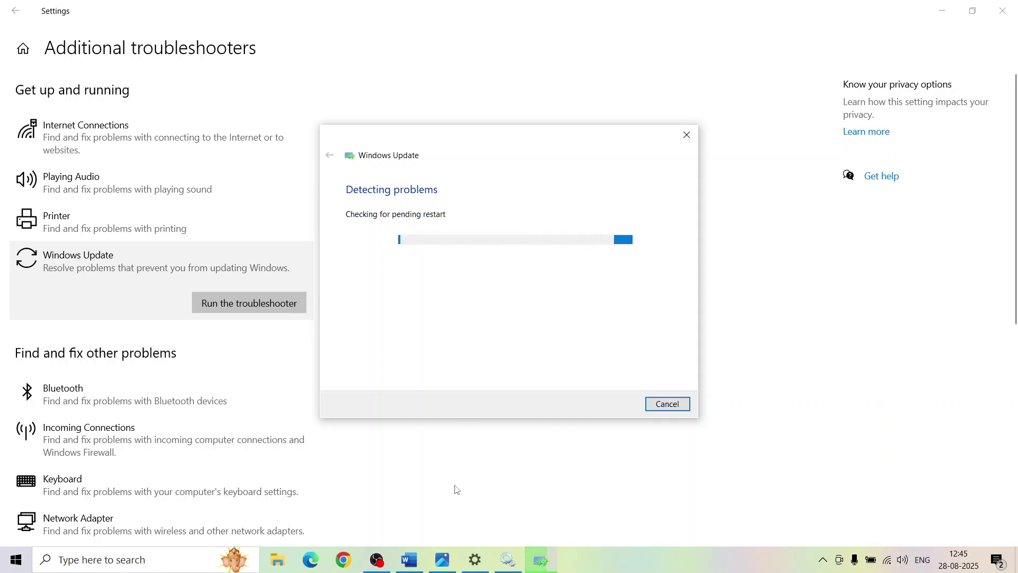
pyautogui.click(410, 559)
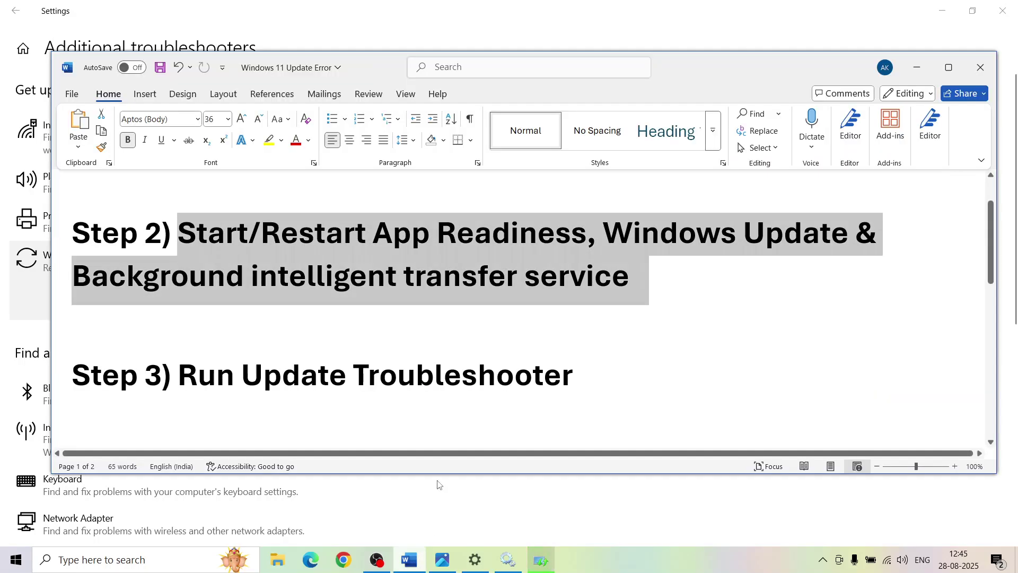
# Step: Scroll to Step 4 in the notes and copy the sfc /scannow command line
pyautogui.scroll(-2, 318, 381)
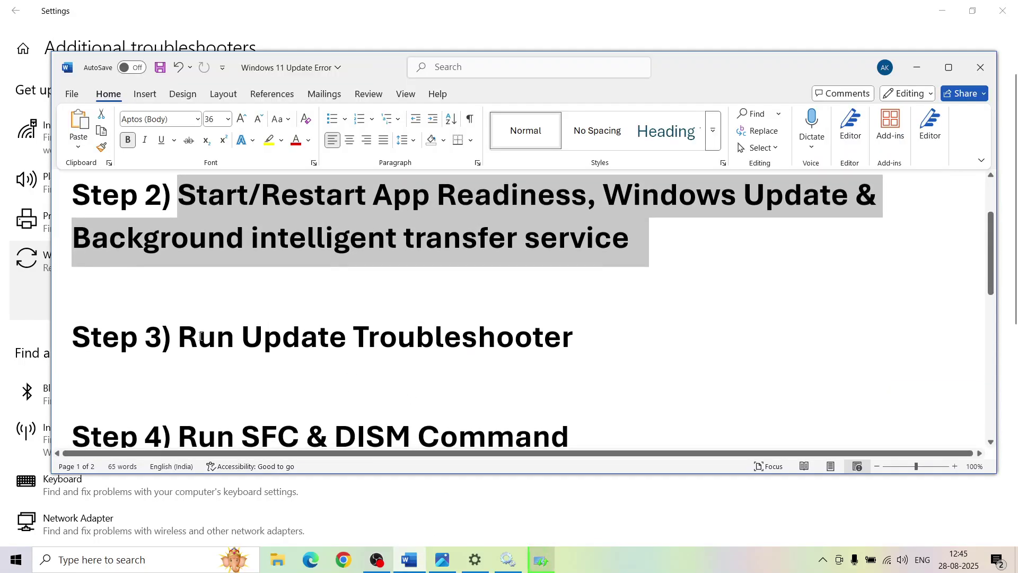
pyautogui.scroll(-5, 201, 336)
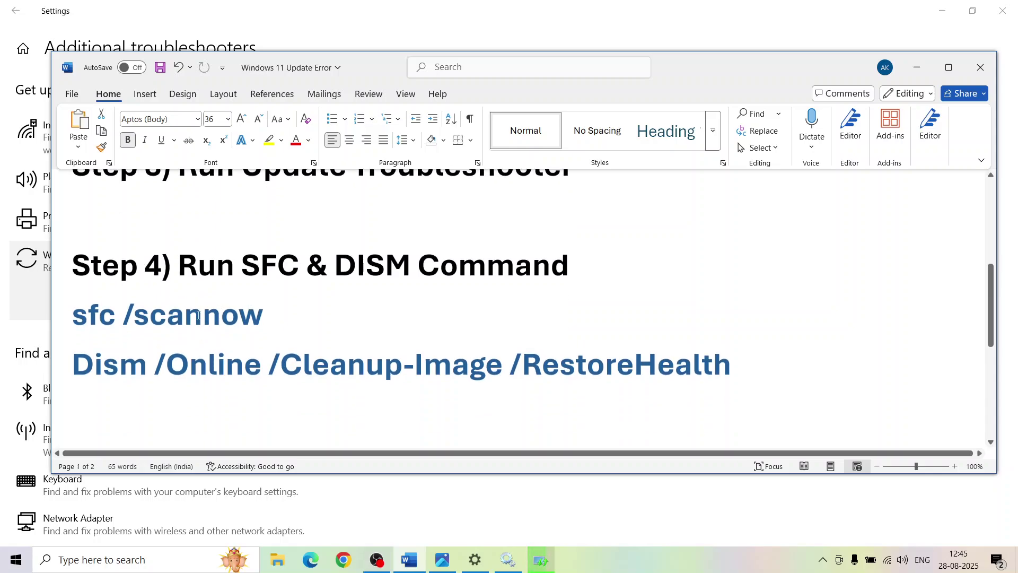
pyautogui.tripleClick(198, 315)
pyautogui.rightClick(198, 315)
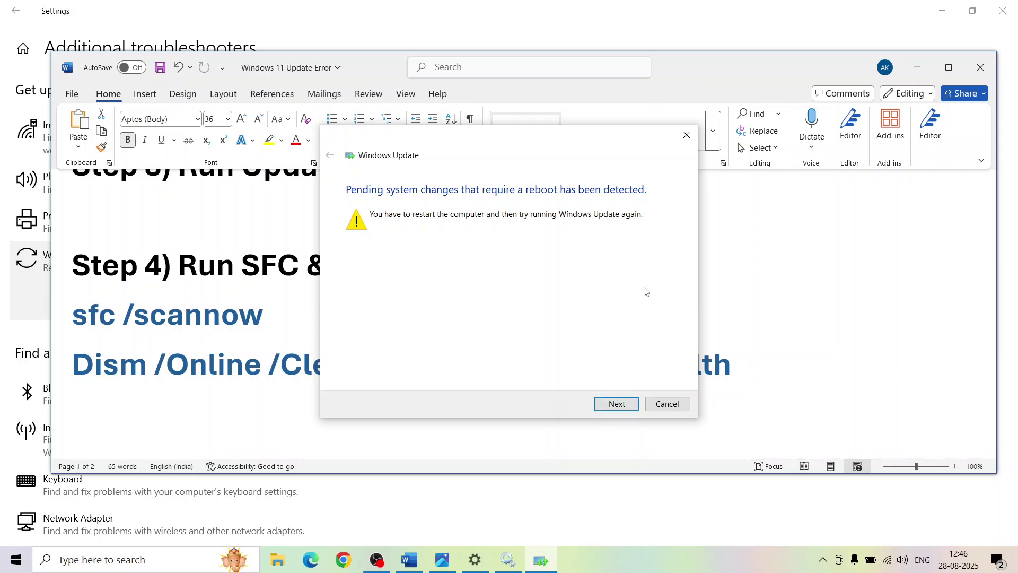
pyautogui.hotkey('alt', 'Tab')
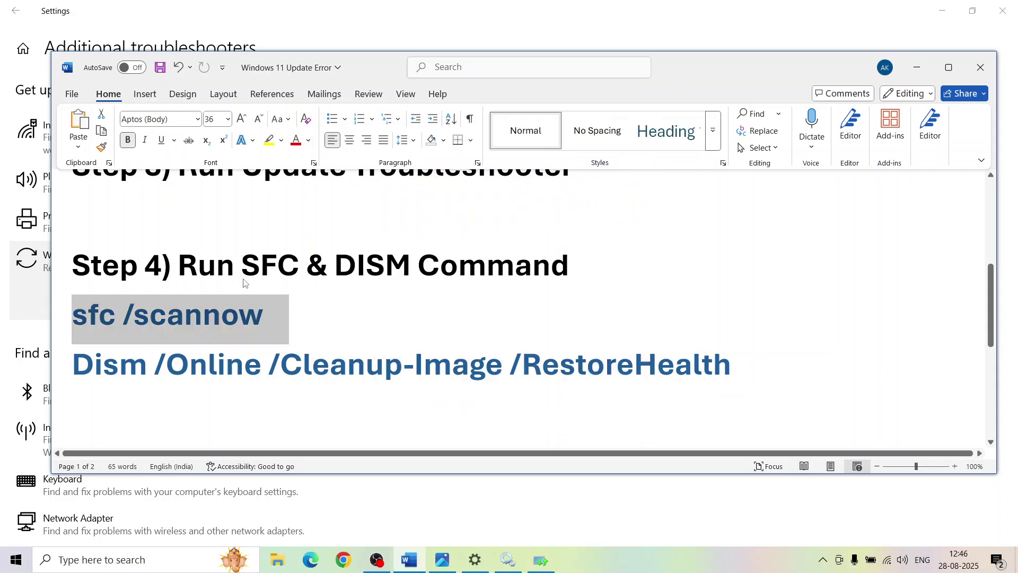
pyautogui.rightClick(206, 324)
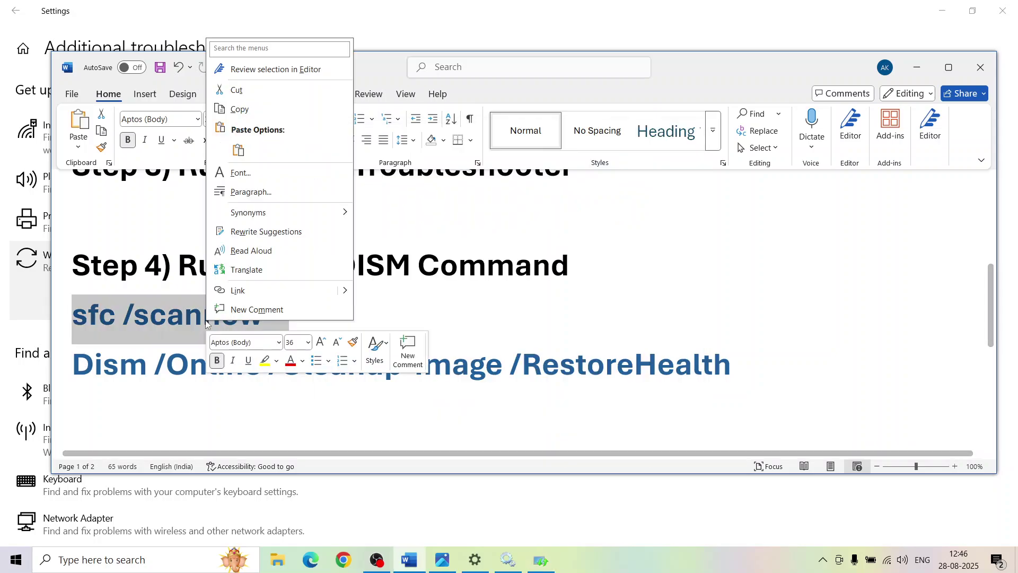
pyautogui.click(258, 112)
pyautogui.click(106, 561)
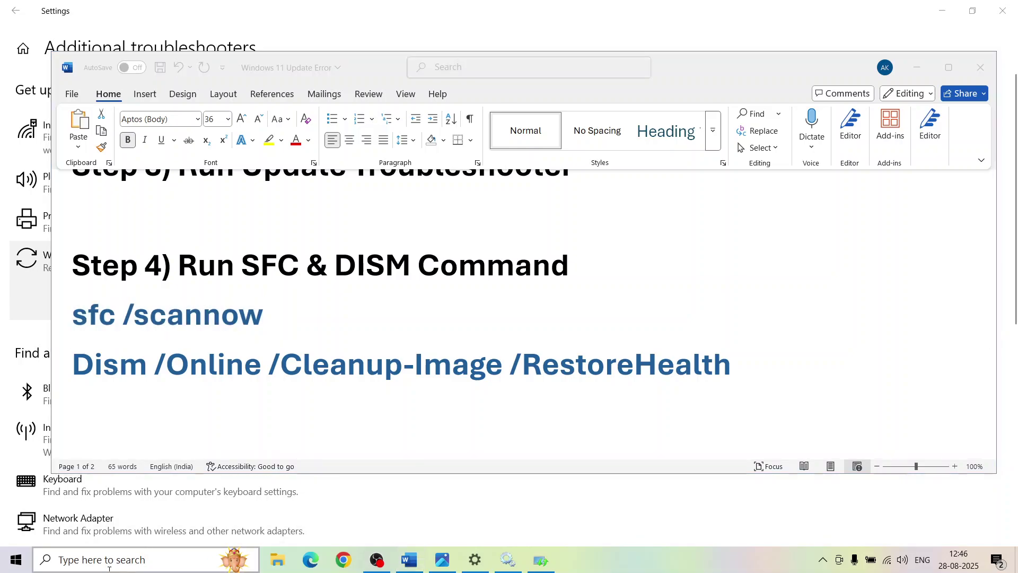
# Step: Open Command Prompt as administrator and run sfc /scannow
pyautogui.write('cmd')
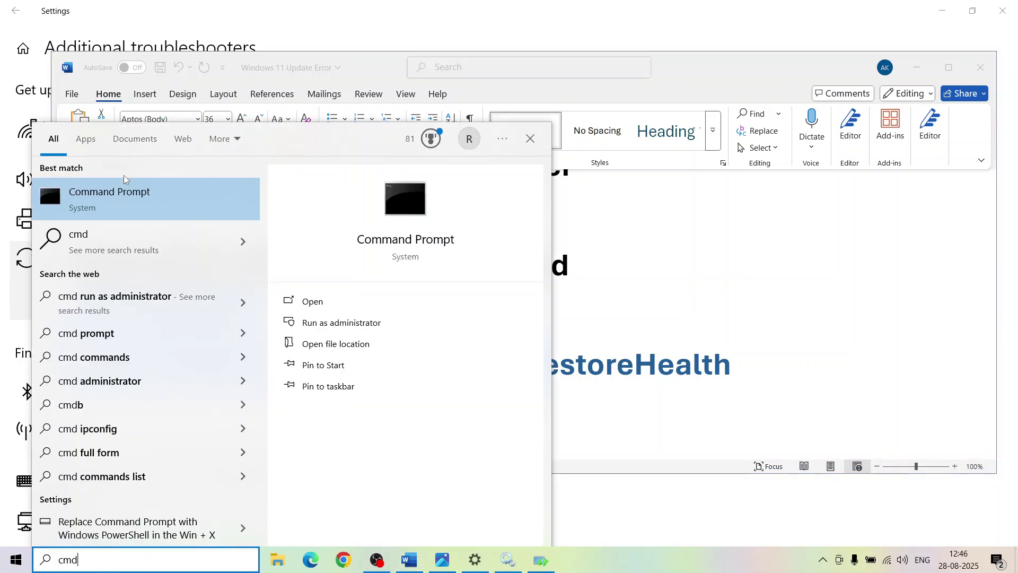
pyautogui.rightClick(118, 196)
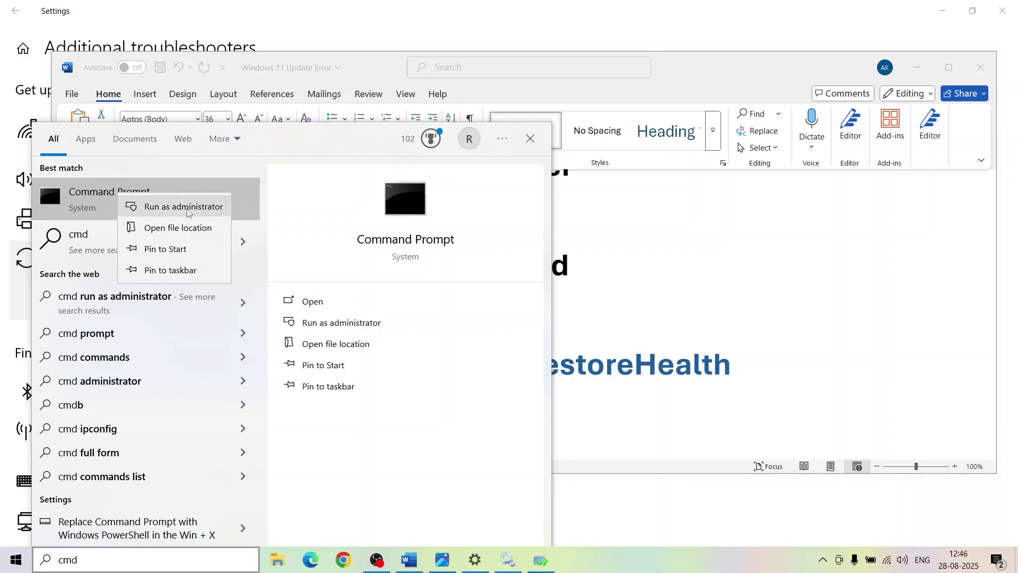
pyautogui.click(204, 213)
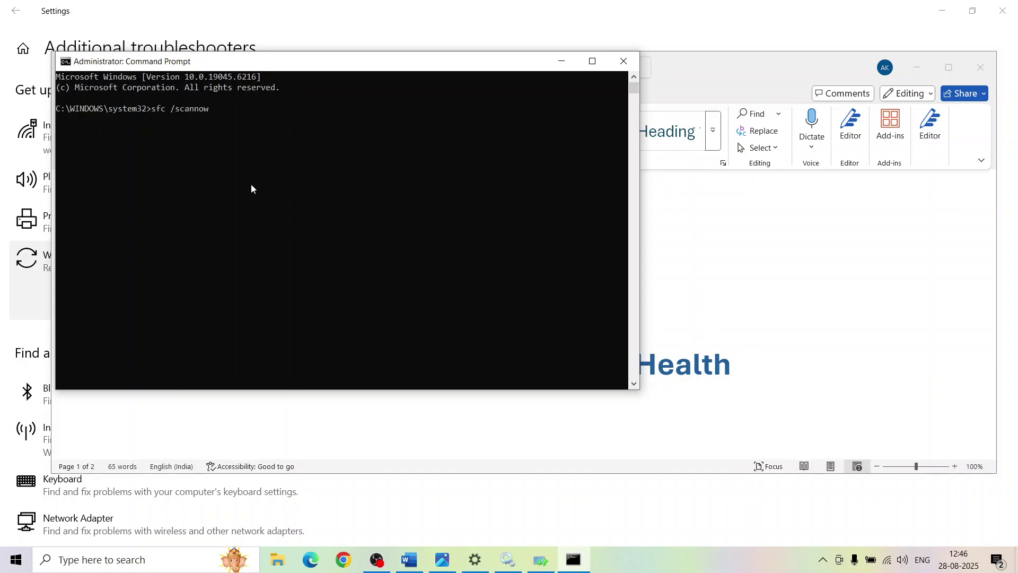
pyautogui.press('Return')
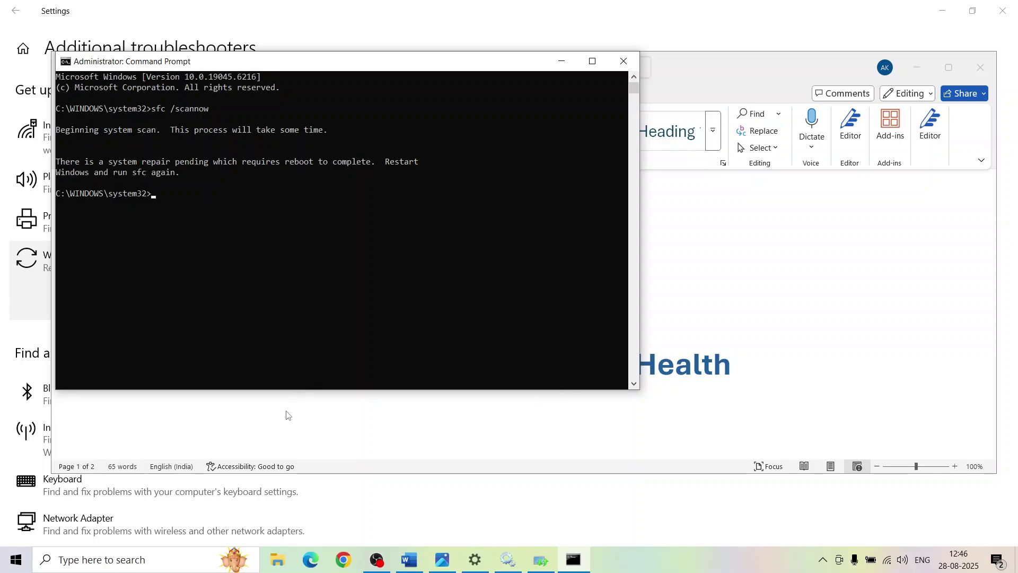
# Step: Copy the Dism /RestoreHealth command from the notes and run it in the console
pyautogui.hotkey('alt', 'Tab')
pyautogui.tripleClick(413, 351)
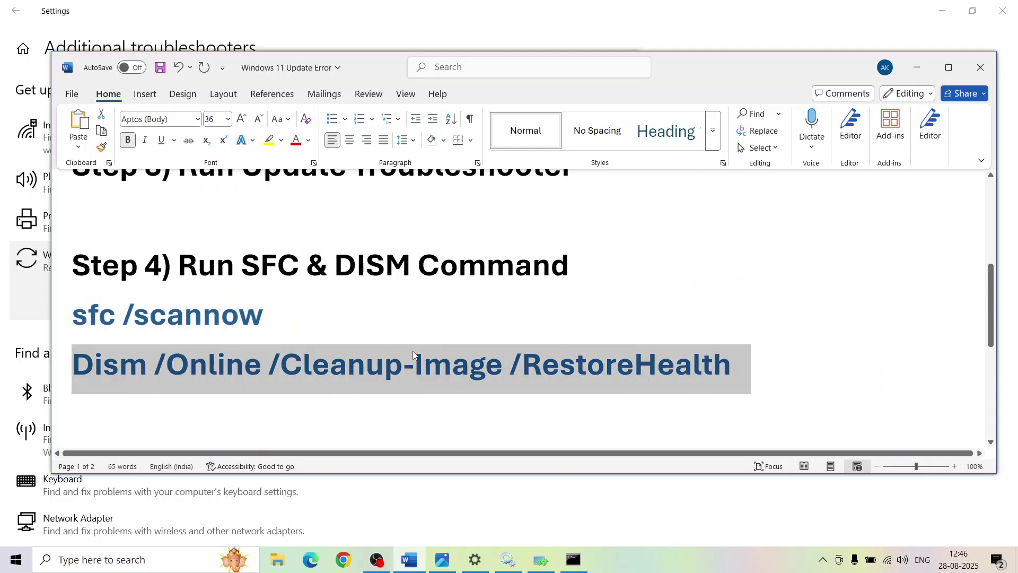
pyautogui.hotkey('alt', 'Tab')
pyautogui.click(283, 215)
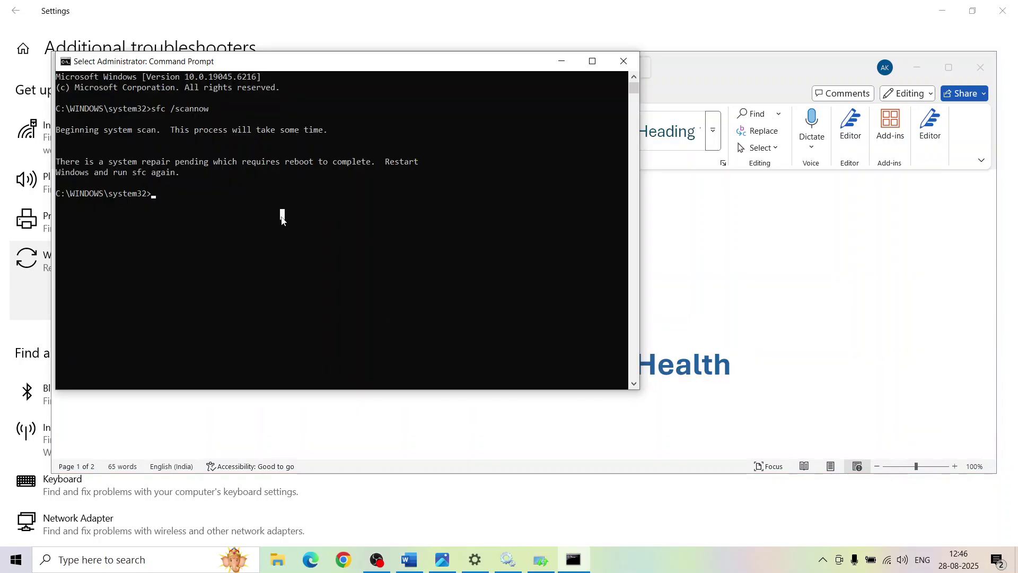
pyautogui.hotkey('ctrl', 'v')
pyautogui.press('Return')
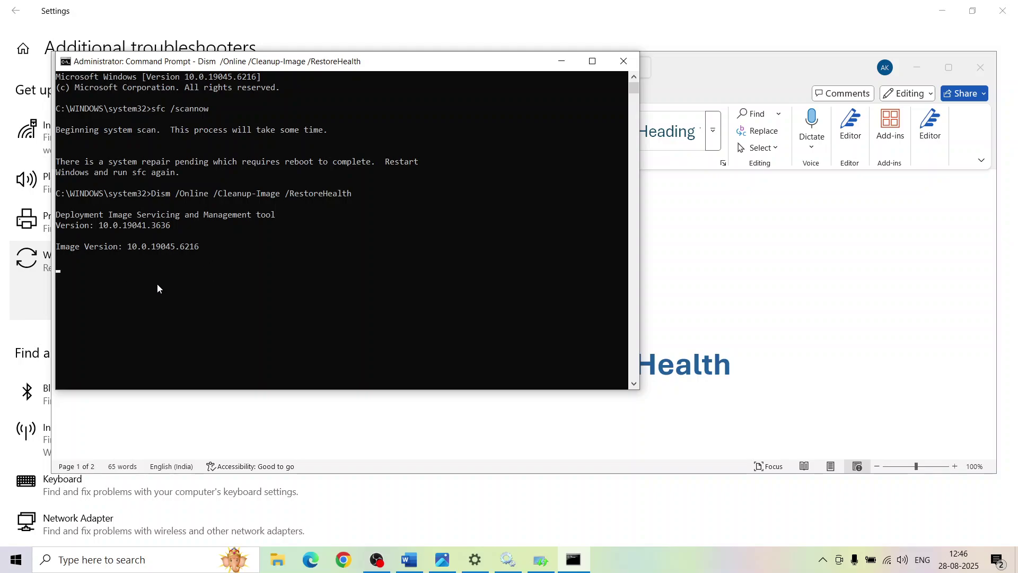
# Step: Open the Start menu power options and close them without restarting
pyautogui.click(16, 560)
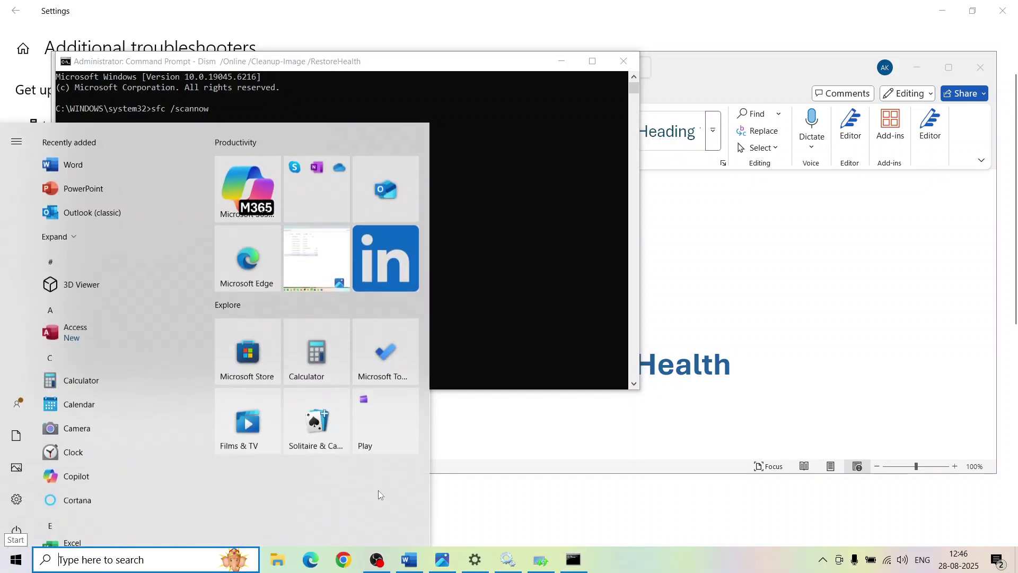
pyautogui.moveTo(44, 515)
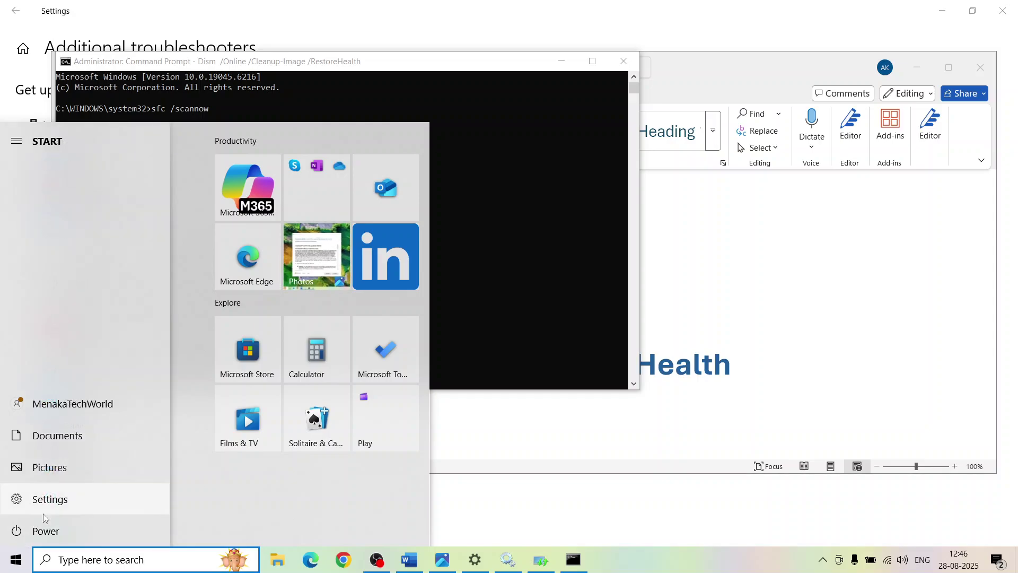
pyautogui.click(31, 532)
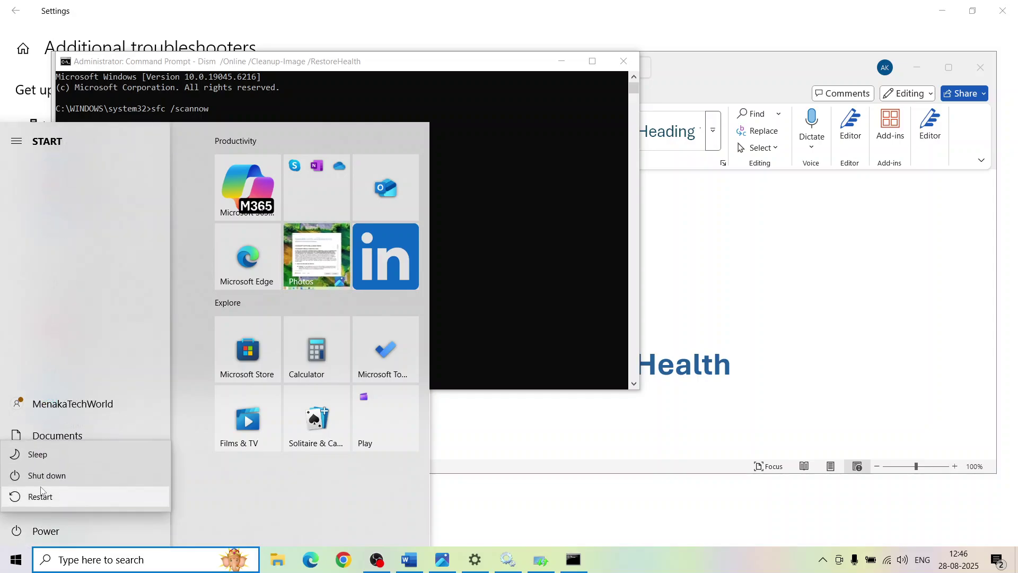
pyautogui.click(486, 243)
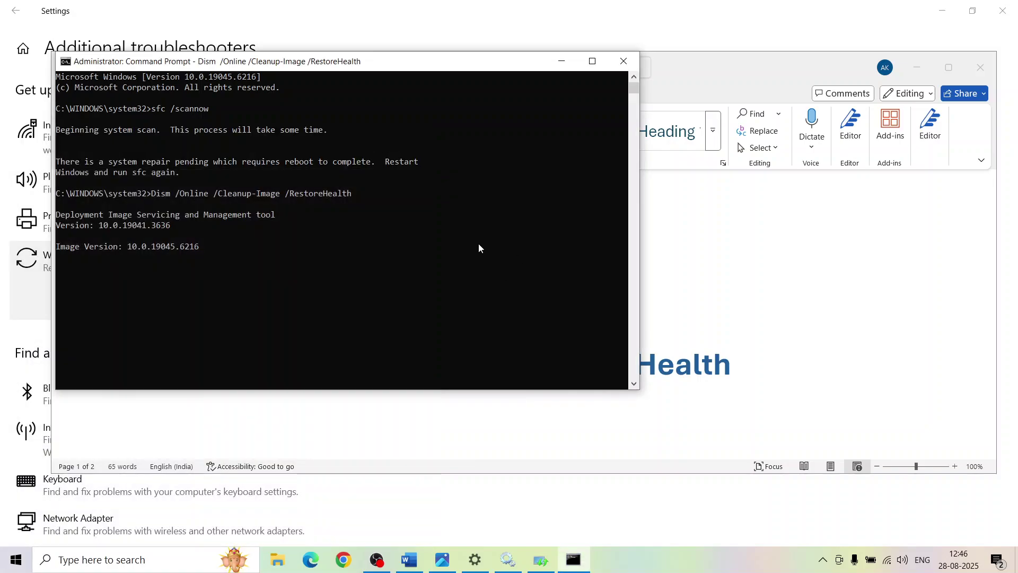
pyautogui.click(197, 270)
# Step: Copy the Step 5 Microsoft Update Catalog address from the Word notes and load it in Chrome
pyautogui.rightClick(197, 272)
pyautogui.tripleClick(812, 363)
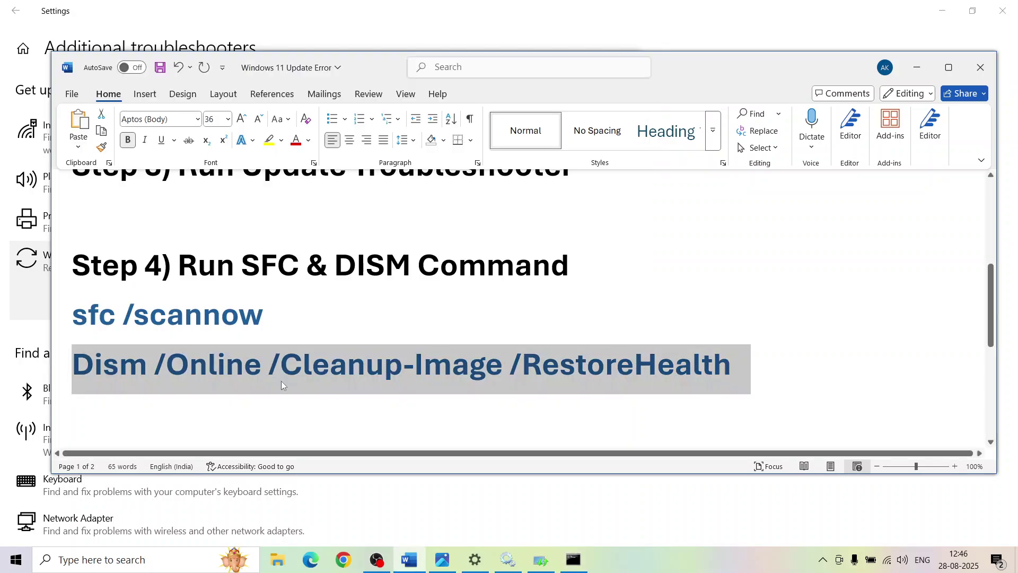
pyautogui.scroll(-3, 282, 385)
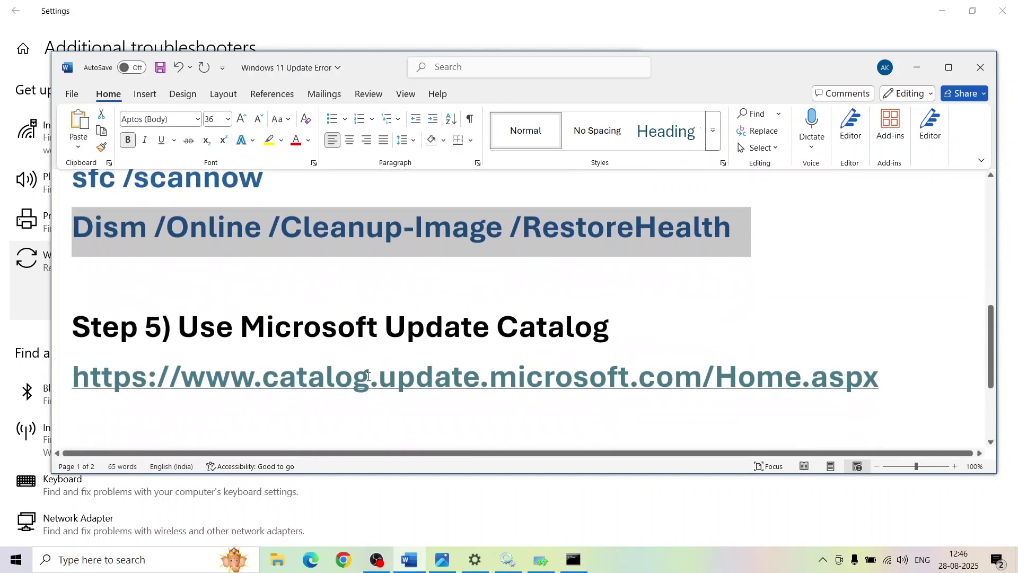
pyautogui.tripleClick(368, 376)
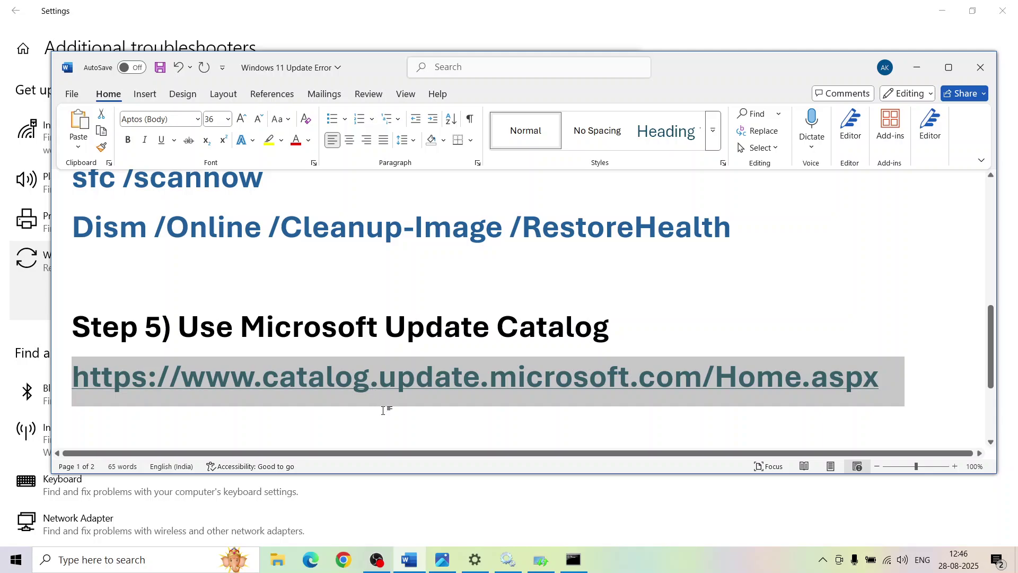
pyautogui.click(343, 559)
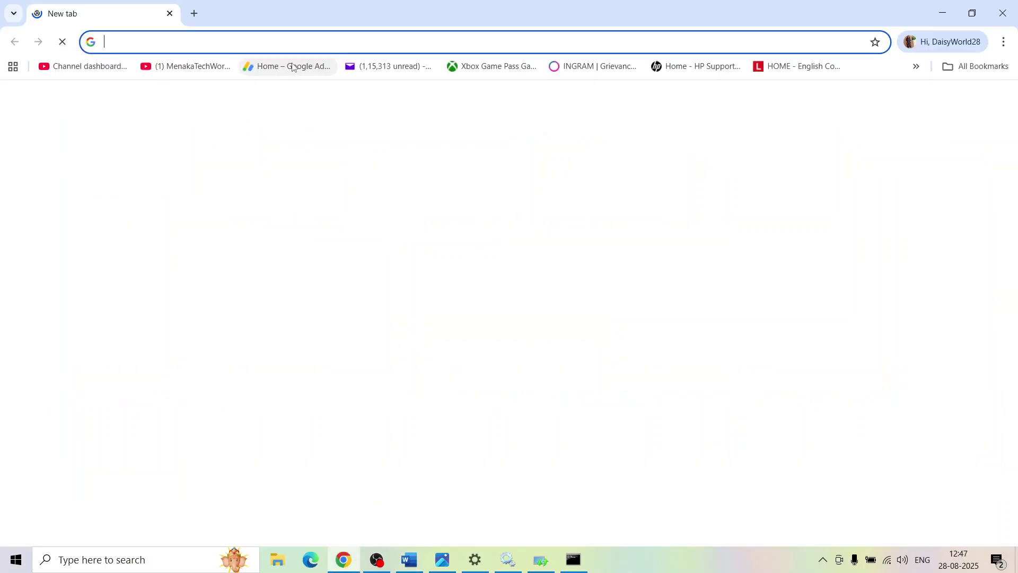
pyautogui.hotkey('ctrl', 'v')
pyautogui.press('Return')
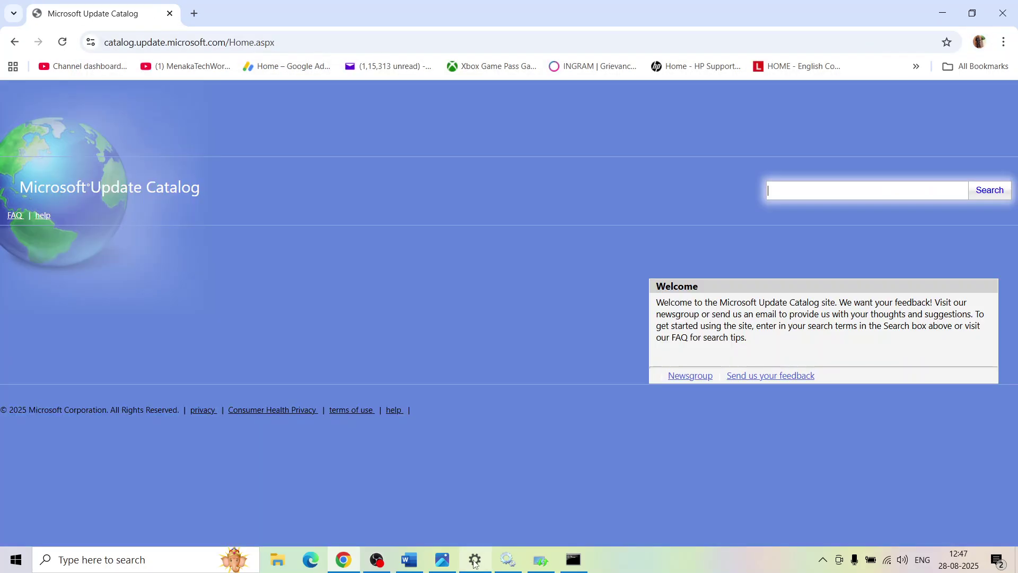
pyautogui.click(475, 560)
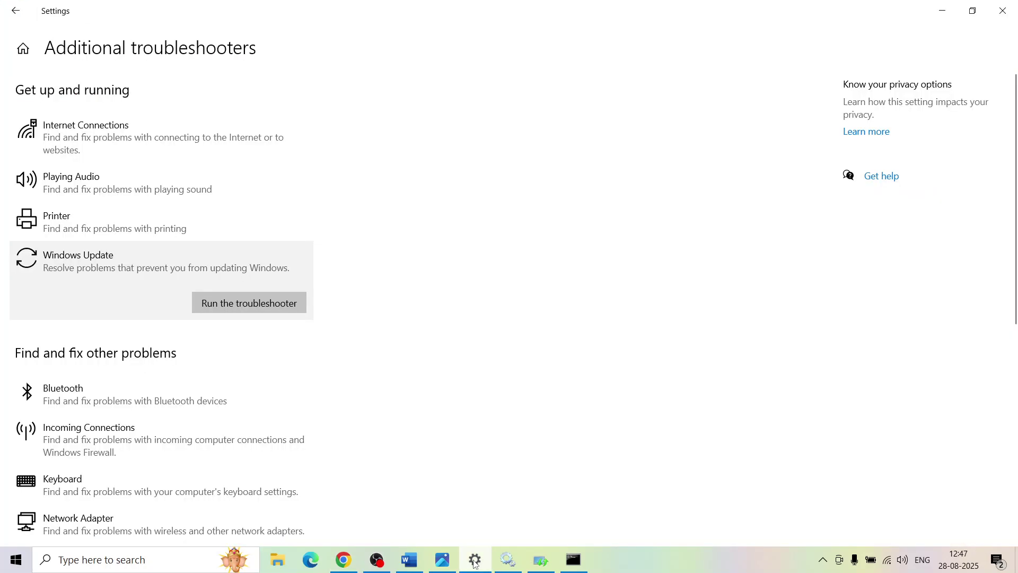
# Step: Select the pending update number KB5063842 on the Update & Security Windows Update page
pyautogui.click(23, 49)
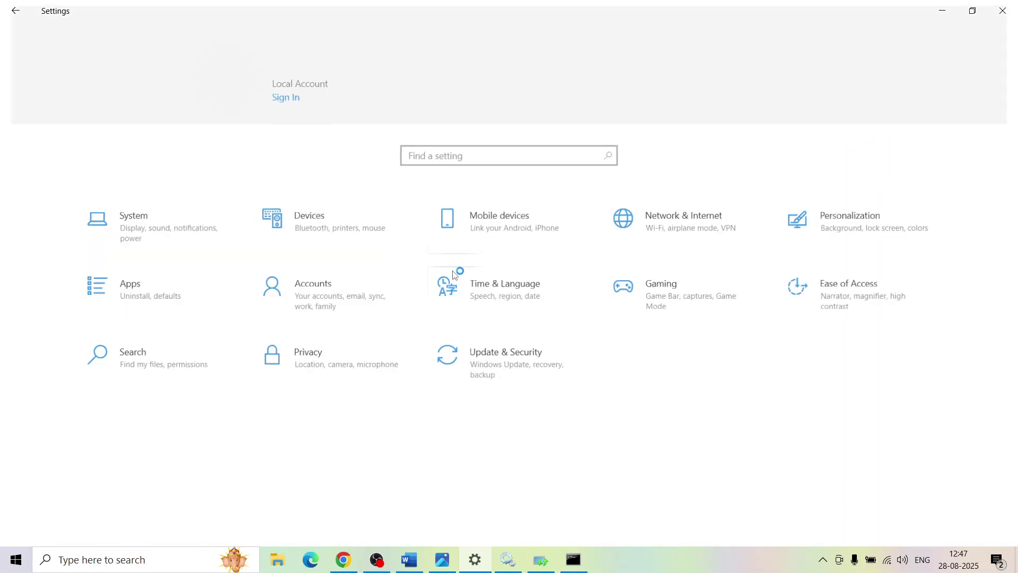
pyautogui.click(491, 359)
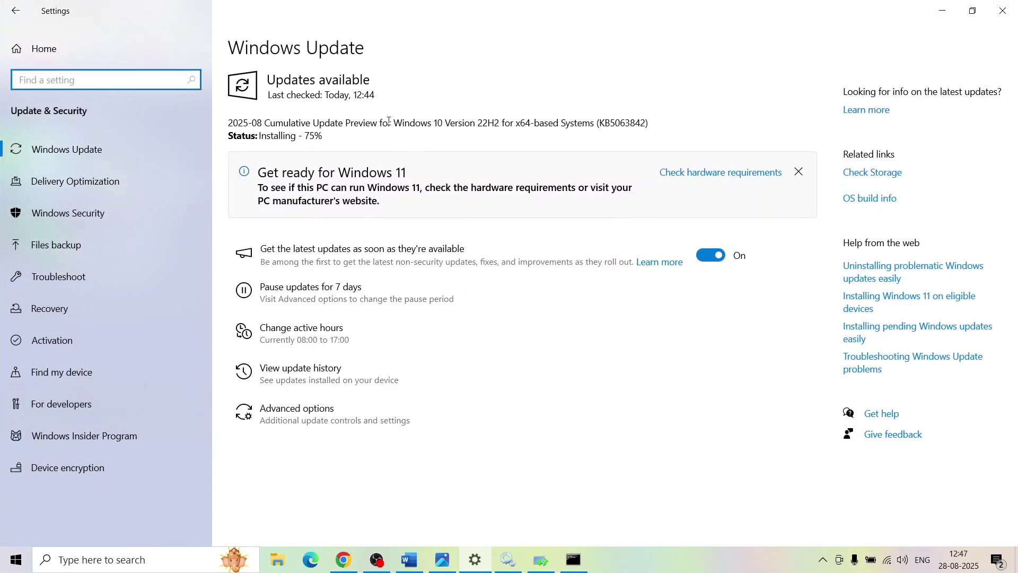
pyautogui.doubleClick(600, 123)
pyautogui.hotkey('ctrl', 'c')
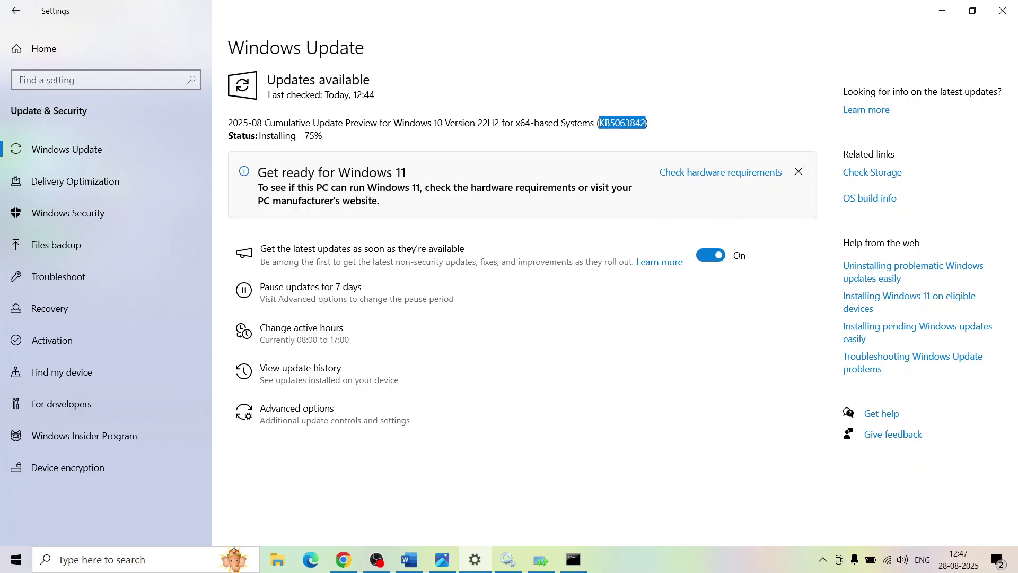
pyautogui.click(942, 10)
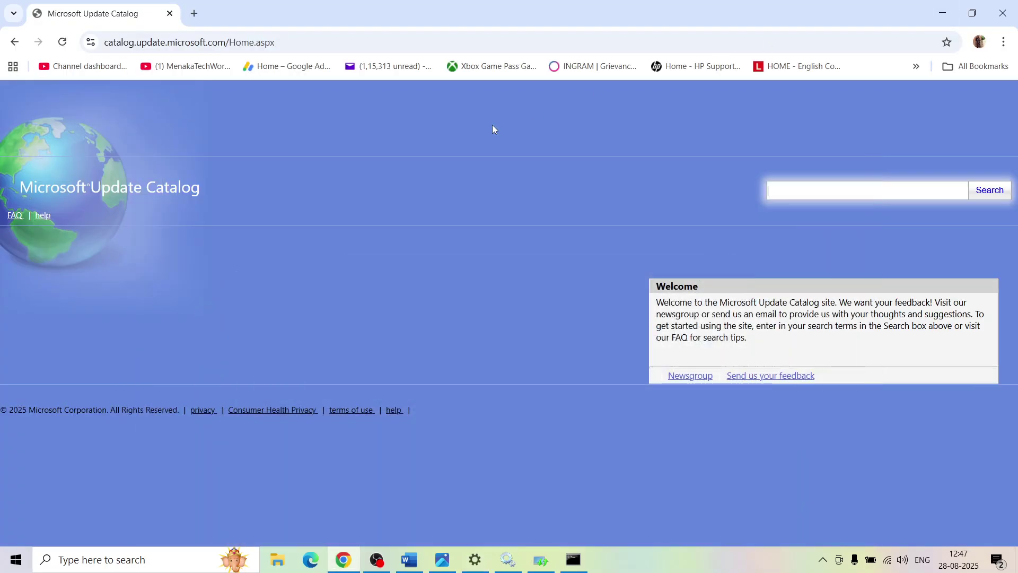
# Step: Search the Update Catalog for KB5063842 and reload the results page
pyautogui.hotkey('ctrl', 'v')
pyautogui.click(988, 191)
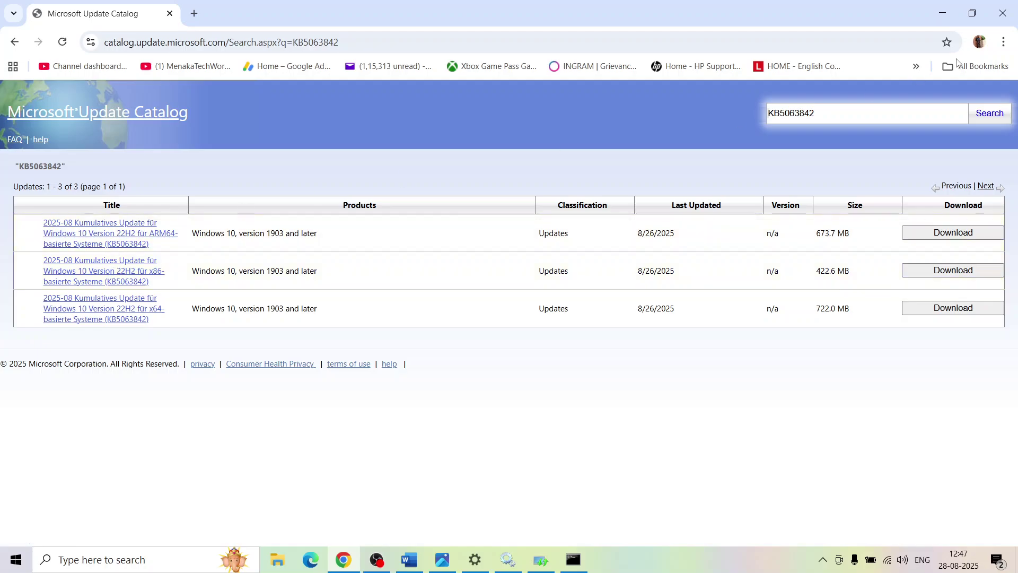
pyautogui.click(1003, 42)
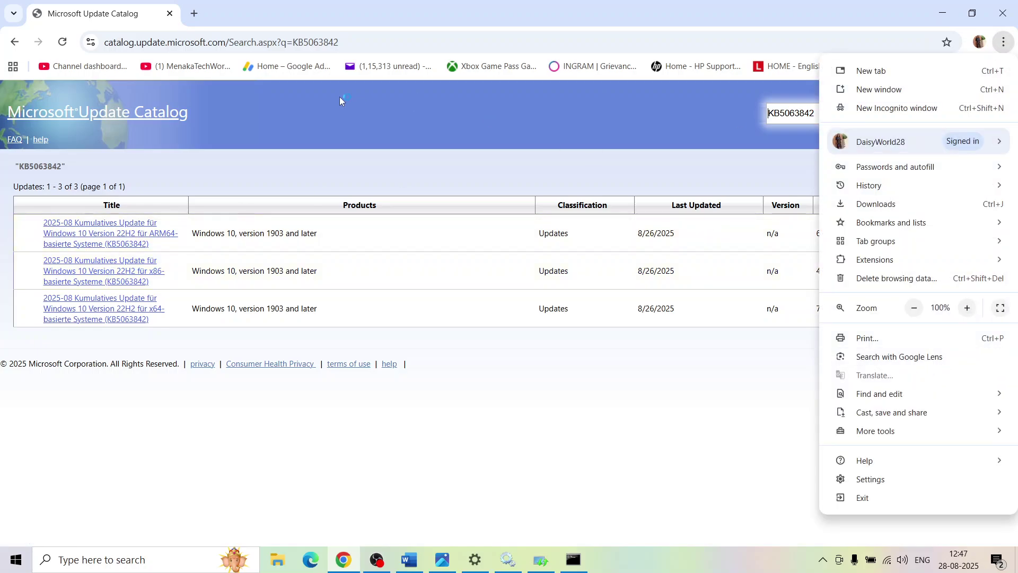
pyautogui.click(60, 40)
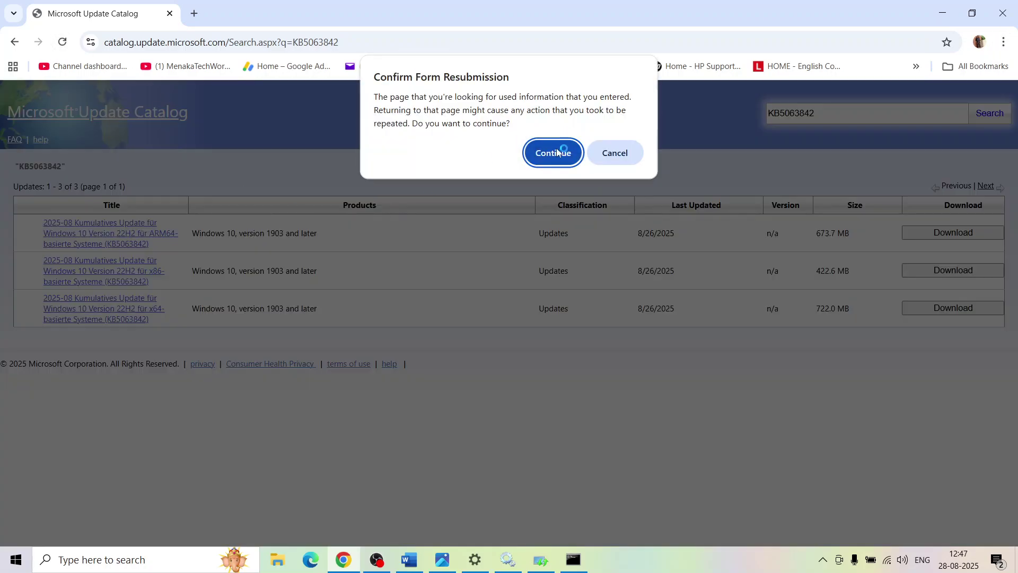
pyautogui.click(556, 153)
# Step: Translate the KB5063842 catalog results page into English
pyautogui.click(1003, 43)
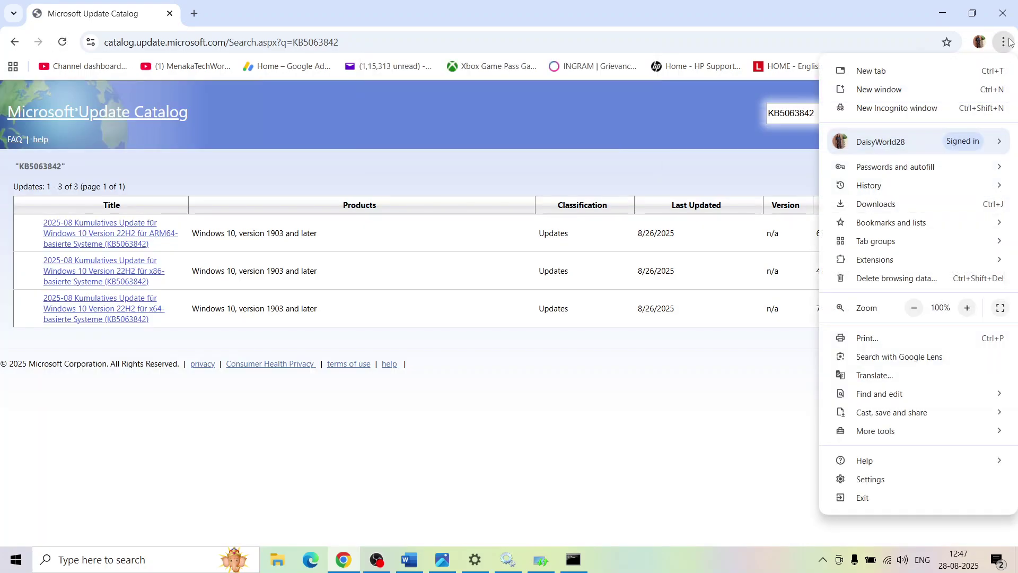
pyautogui.click(885, 377)
pyautogui.click(888, 75)
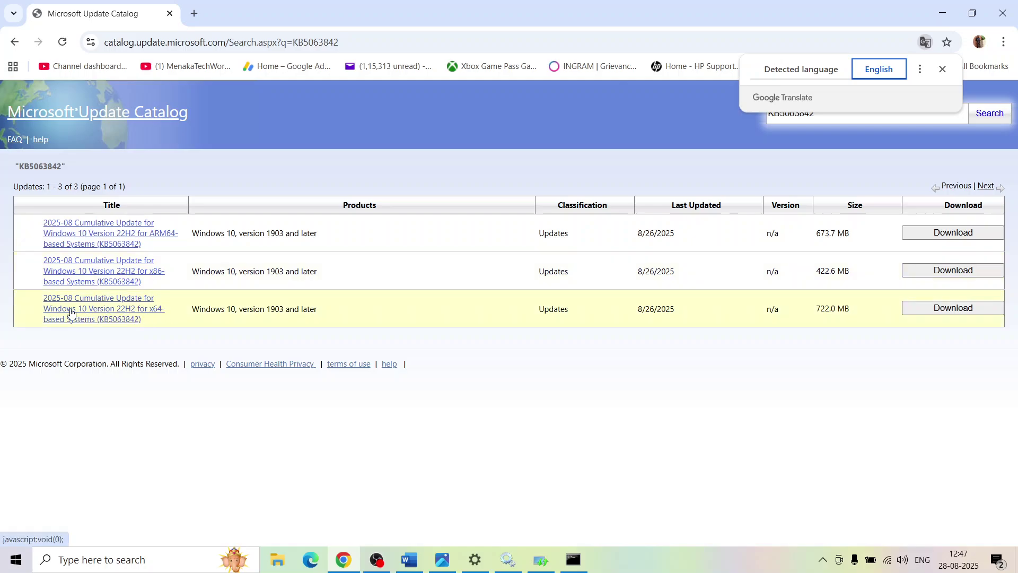
pyautogui.click(480, 555)
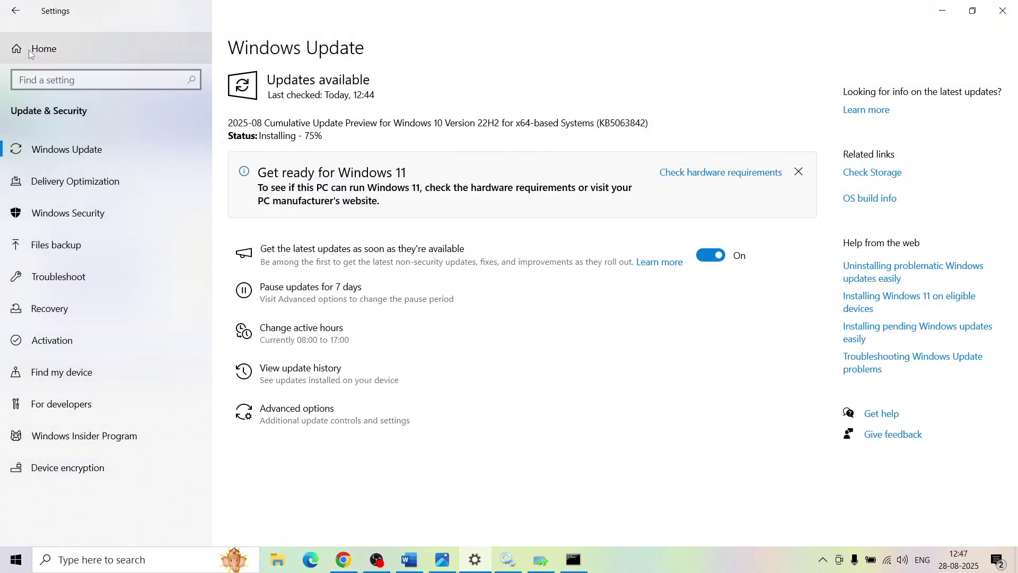
# Step: Check the About page's system type: 64-bit operating system, x64-based processor
pyautogui.click(46, 51)
pyautogui.click(141, 254)
pyautogui.scroll(-3, 110, 427)
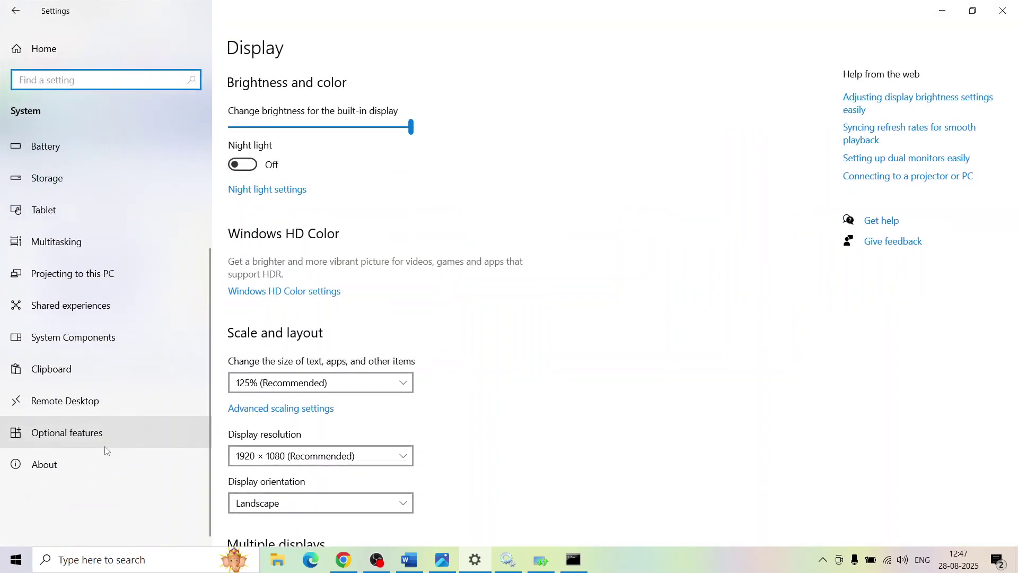
pyautogui.click(71, 464)
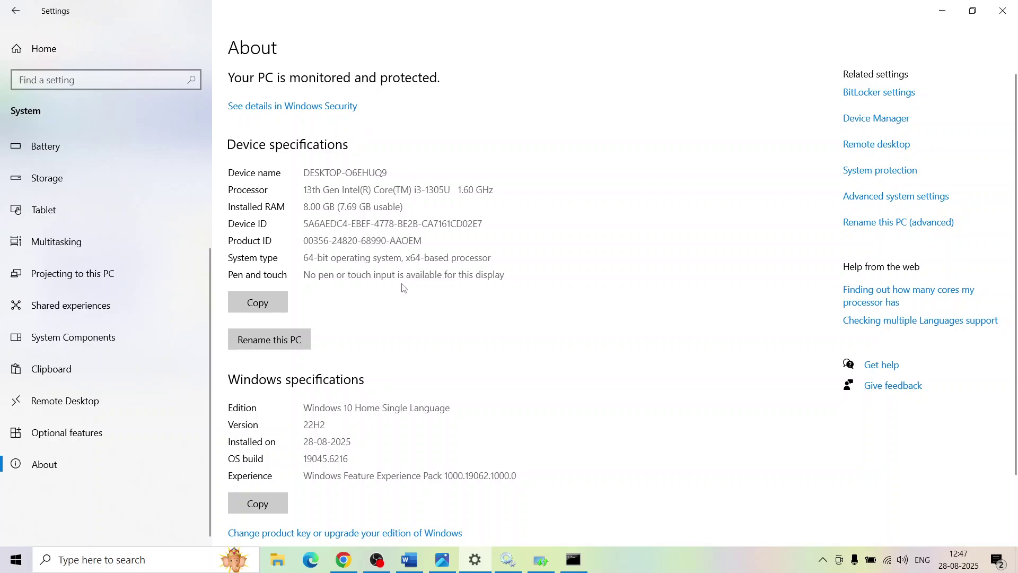
pyautogui.moveTo(308, 255); pyautogui.dragTo(491, 258)
pyautogui.click(950, 9)
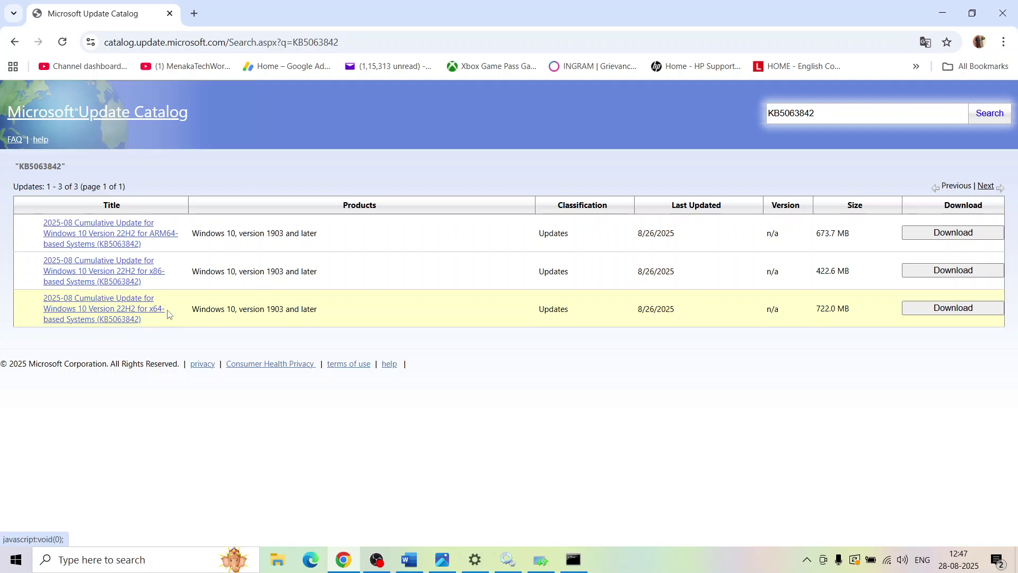
# Step: Download the x64 KB5063842 .msu package and check its download progress
pyautogui.click(972, 314)
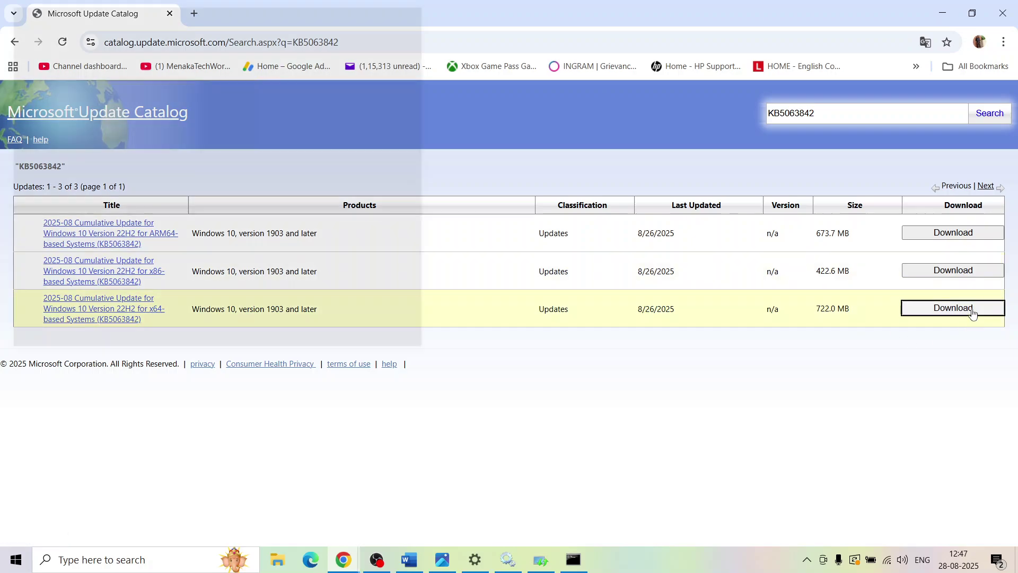
pyautogui.moveTo(253, 16); pyautogui.dragTo(539, 140)
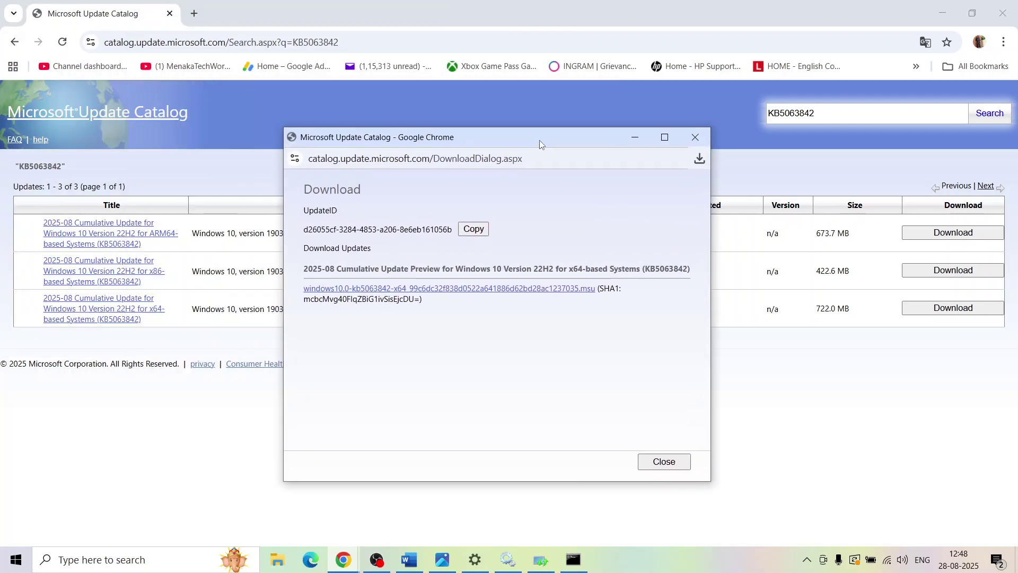
pyautogui.click(484, 291)
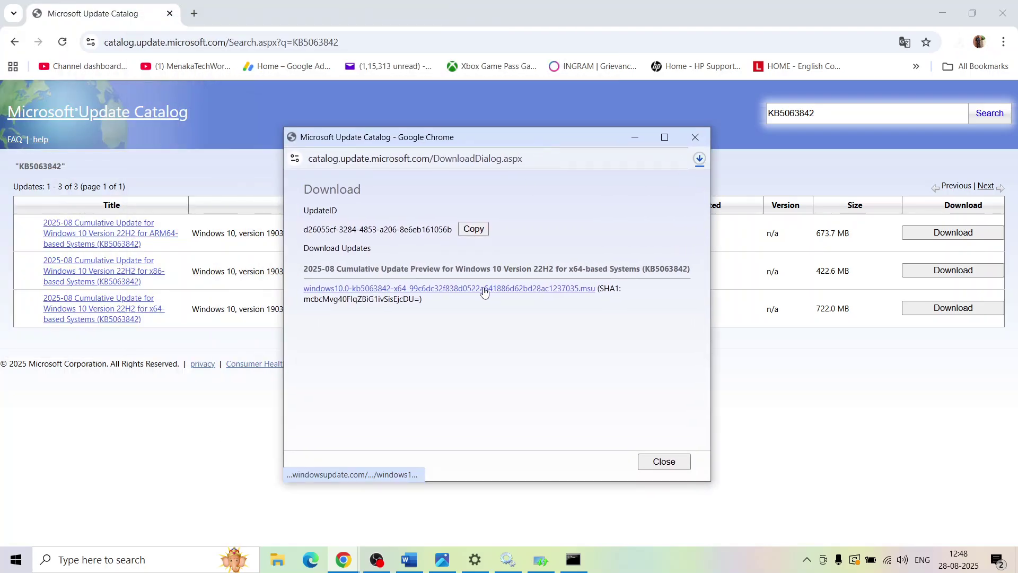
pyautogui.click(700, 158)
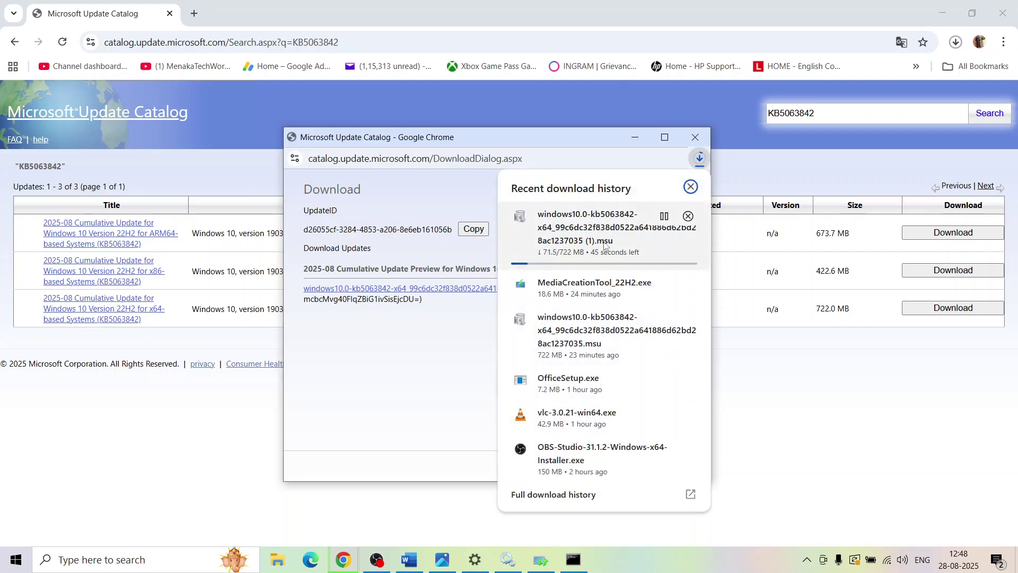
# Step: Bring up the Start menu's power options, then dismiss them
pyautogui.click(121, 475)
pyautogui.click(16, 559)
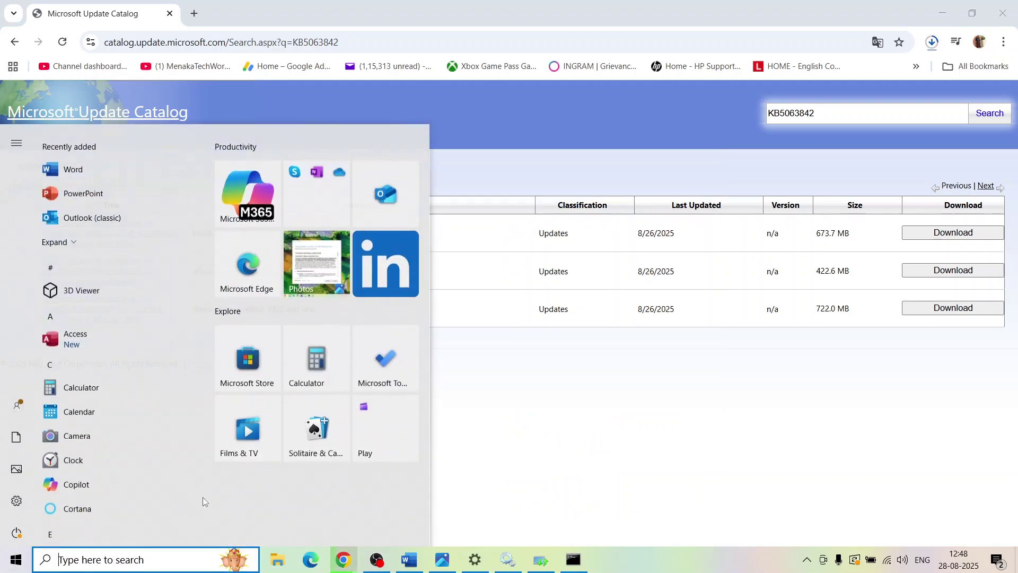
pyautogui.click(31, 532)
pyautogui.click(618, 375)
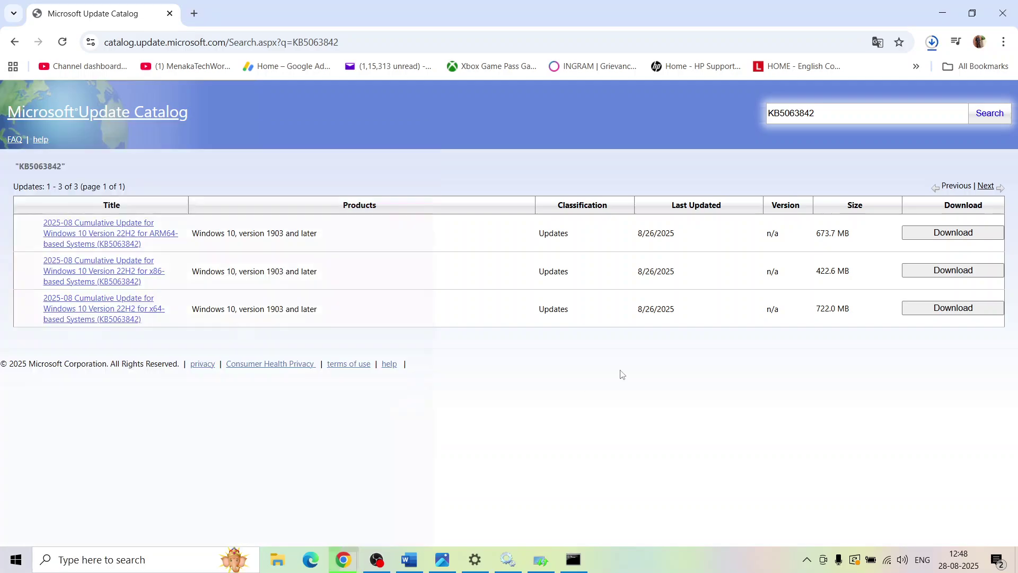
# Step: Copy the Step 6 Media Creation Tool download link from the Word notes
pyautogui.click(411, 559)
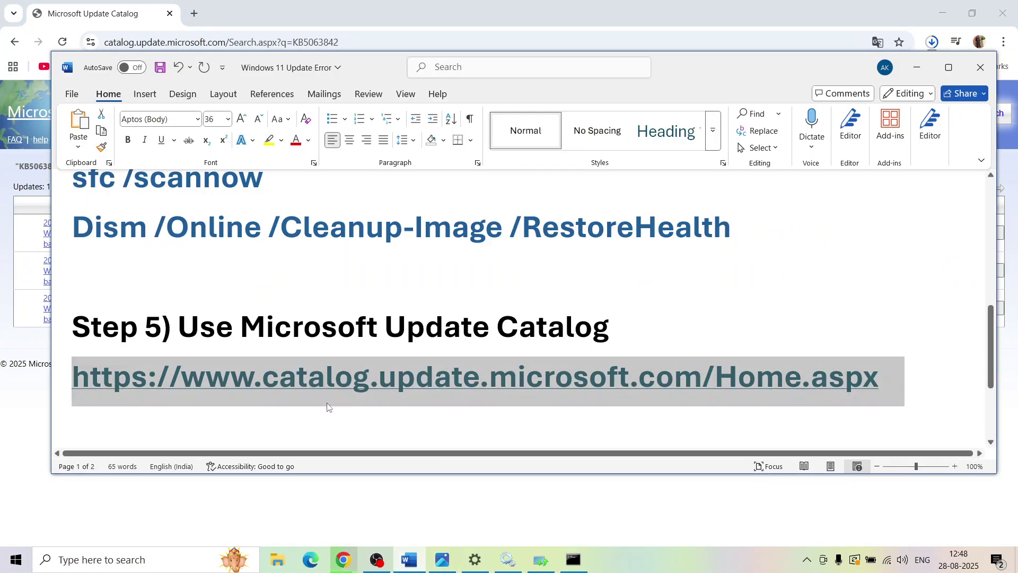
pyautogui.scroll(-3, 327, 403)
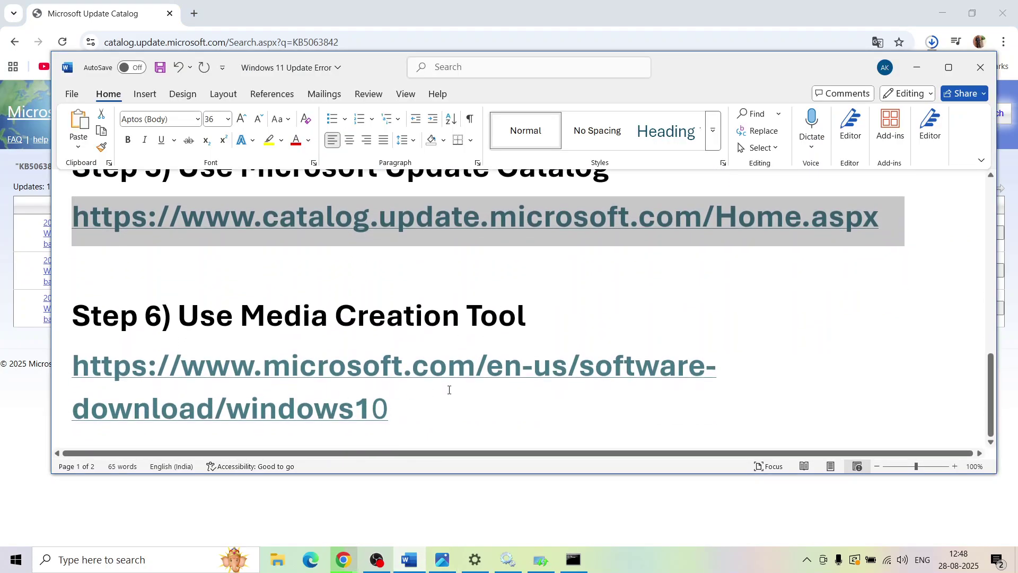
pyautogui.moveTo(409, 405); pyautogui.dragTo(131, 386)
pyautogui.hotkey('ctrl', 'c')
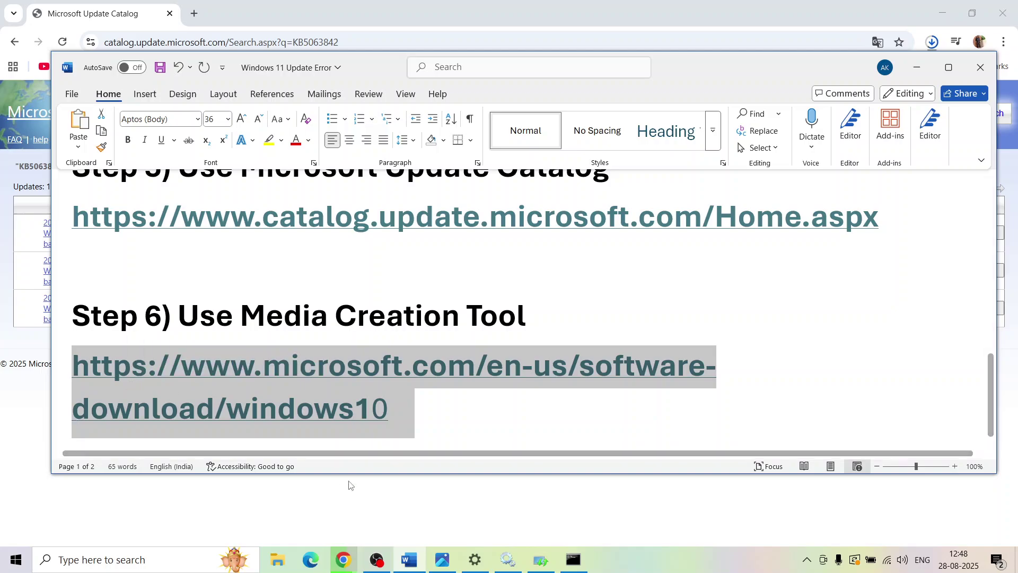
pyautogui.click(344, 561)
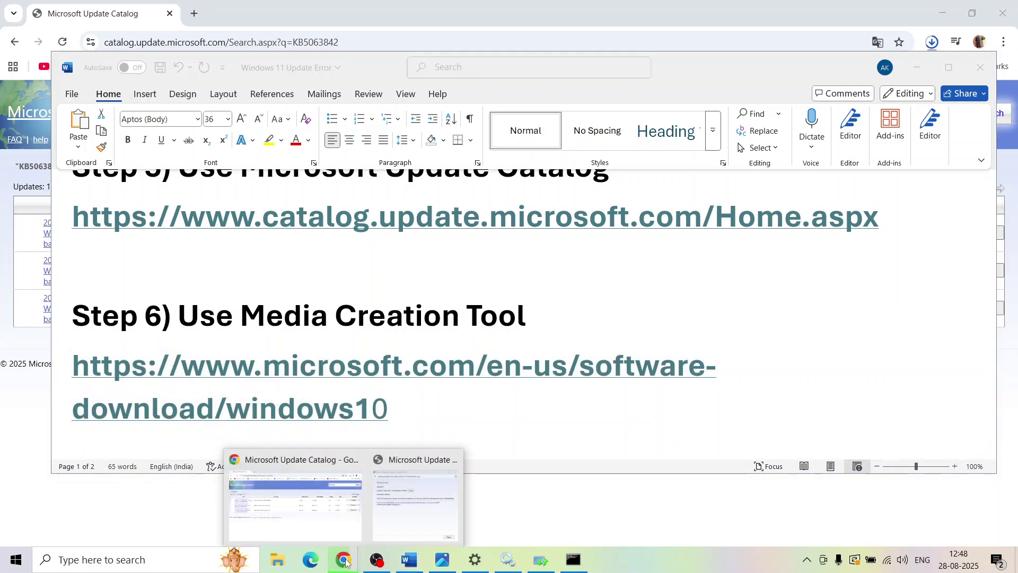
pyautogui.click(318, 514)
# Step: Load the Download Windows 10 page in a new tab and download MediaCreationTool_22H2
pyautogui.click(196, 15)
pyautogui.hotkey('ctrl', 'v')
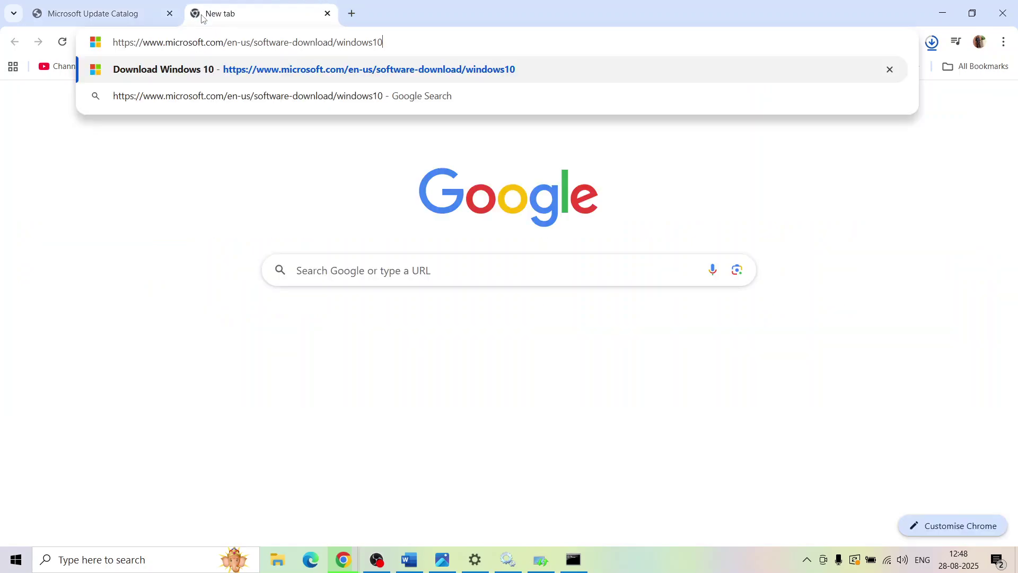
pyautogui.press('Return')
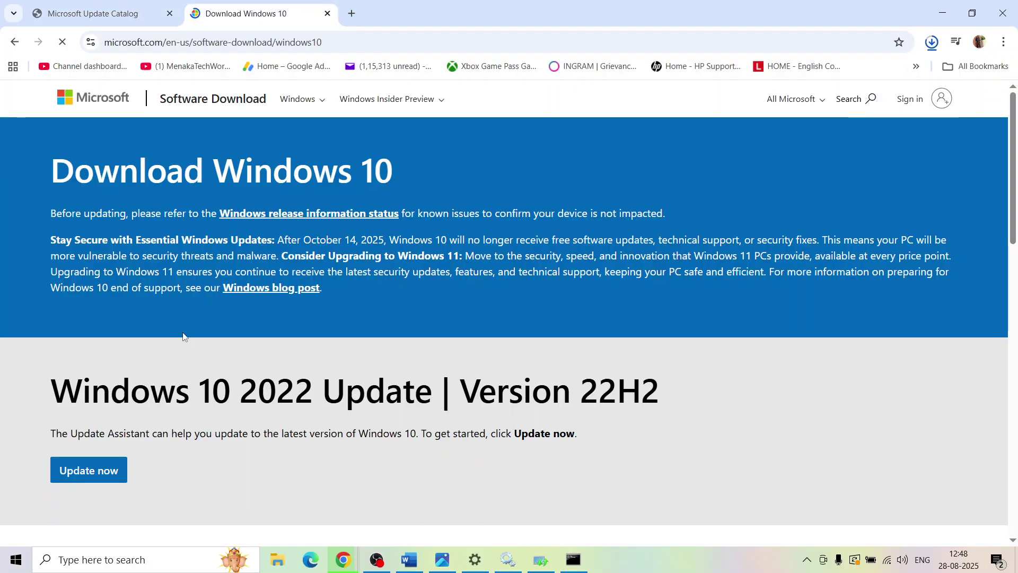
pyautogui.scroll(-5, 182, 334)
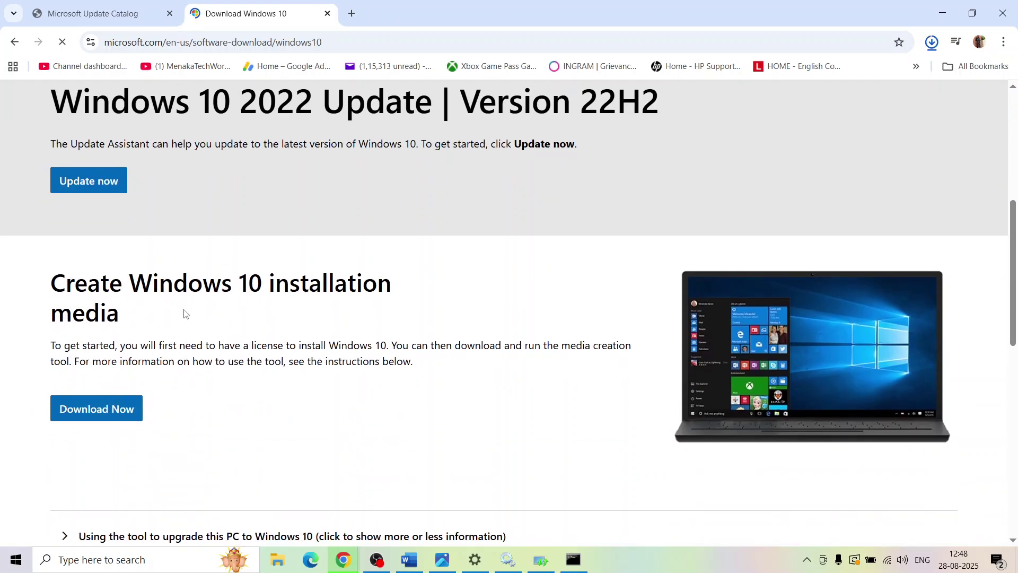
pyautogui.click(132, 418)
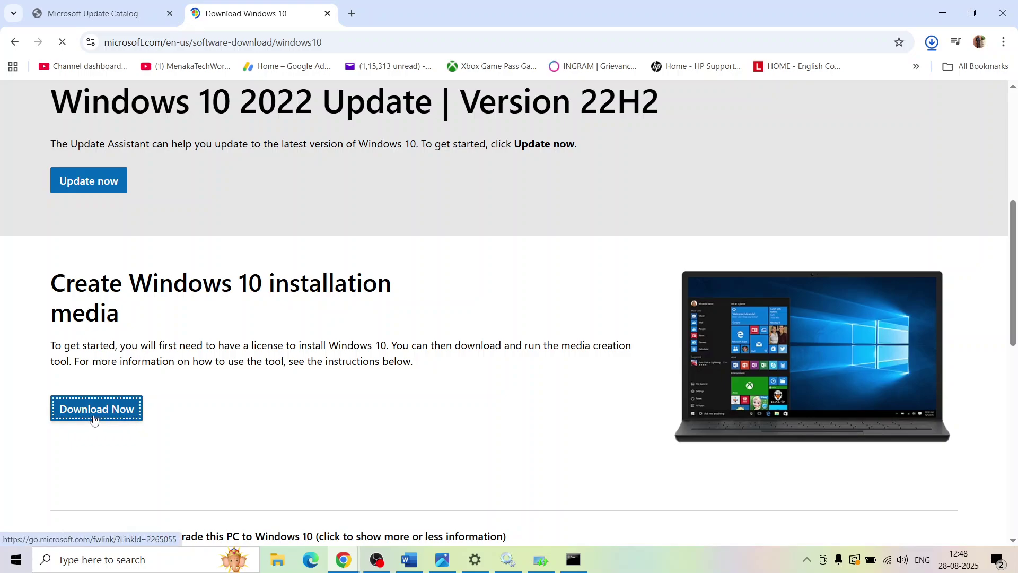
pyautogui.click(931, 45)
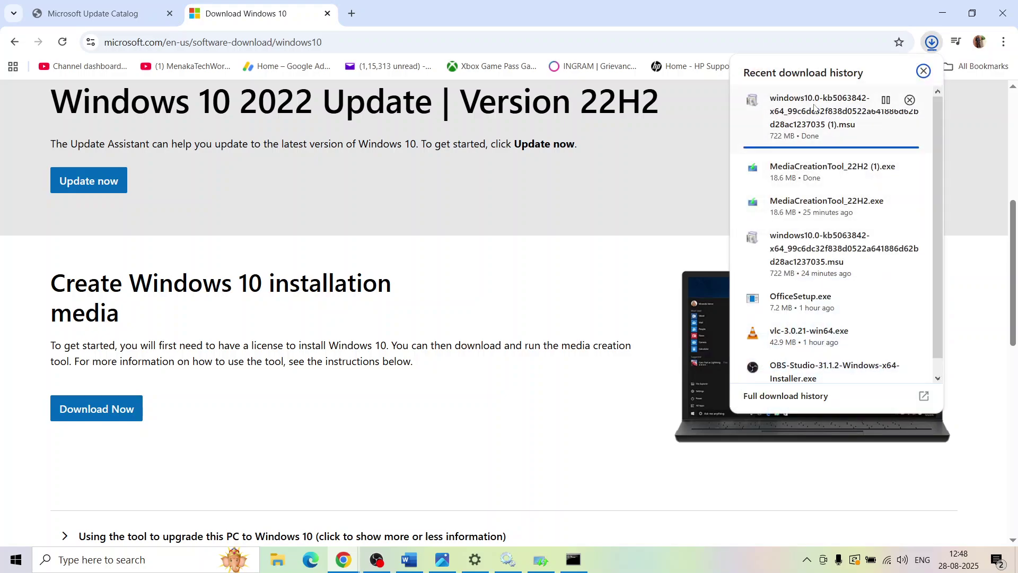
pyautogui.click(568, 302)
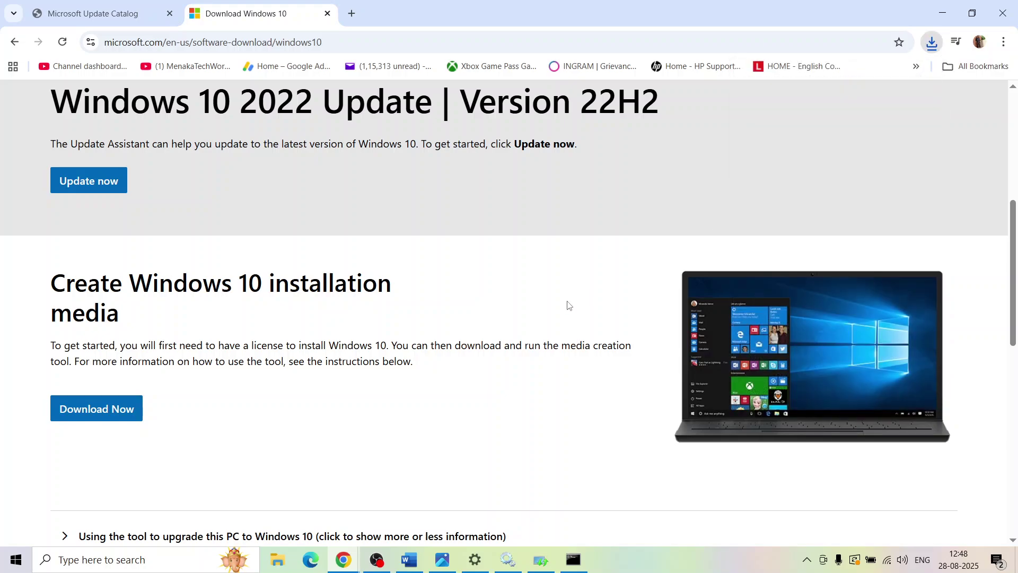
pyautogui.click(442, 559)
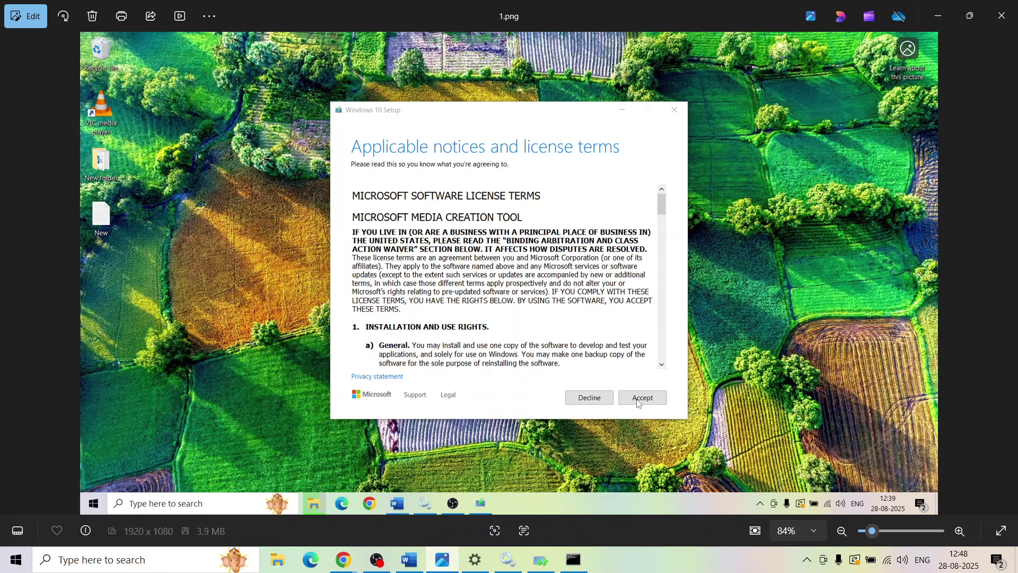
# Step: Page forward through the setup screenshots from 1.png to 4.png
pyautogui.press('Right')
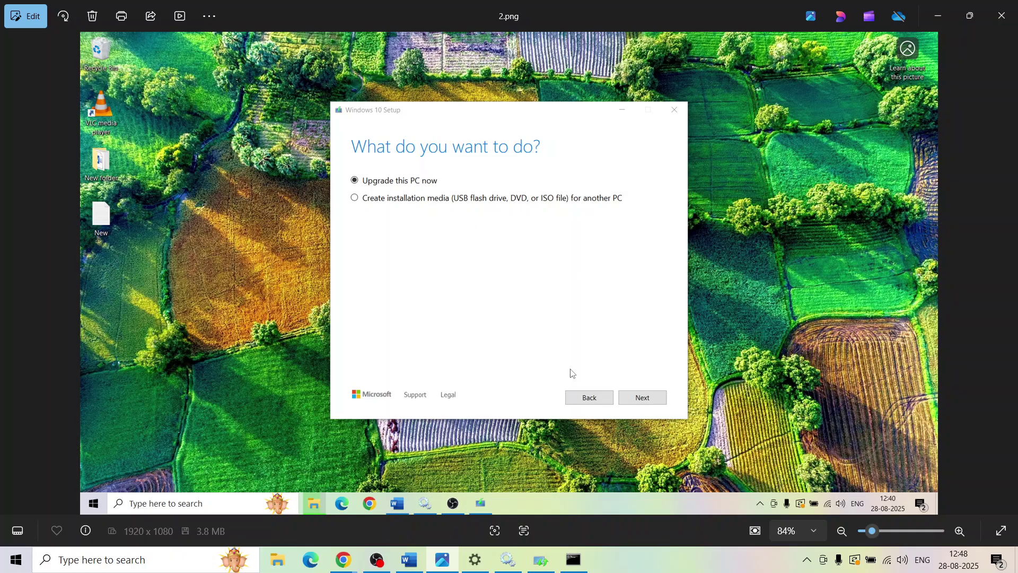
pyautogui.press('Right')
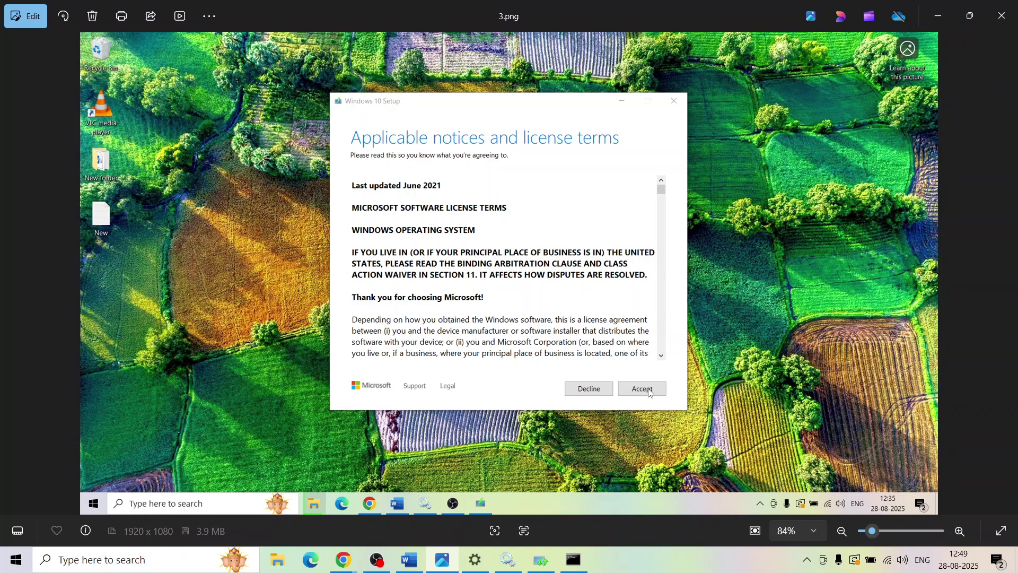
pyautogui.press('Right')
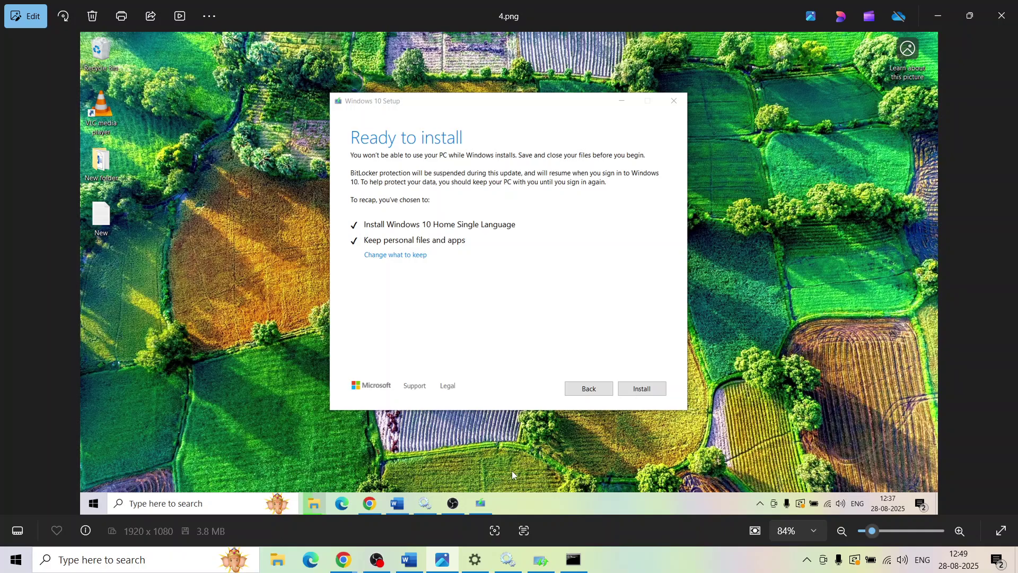
# Step: Return to Settings and go to Windows Update under Update & Security
pyautogui.click(477, 559)
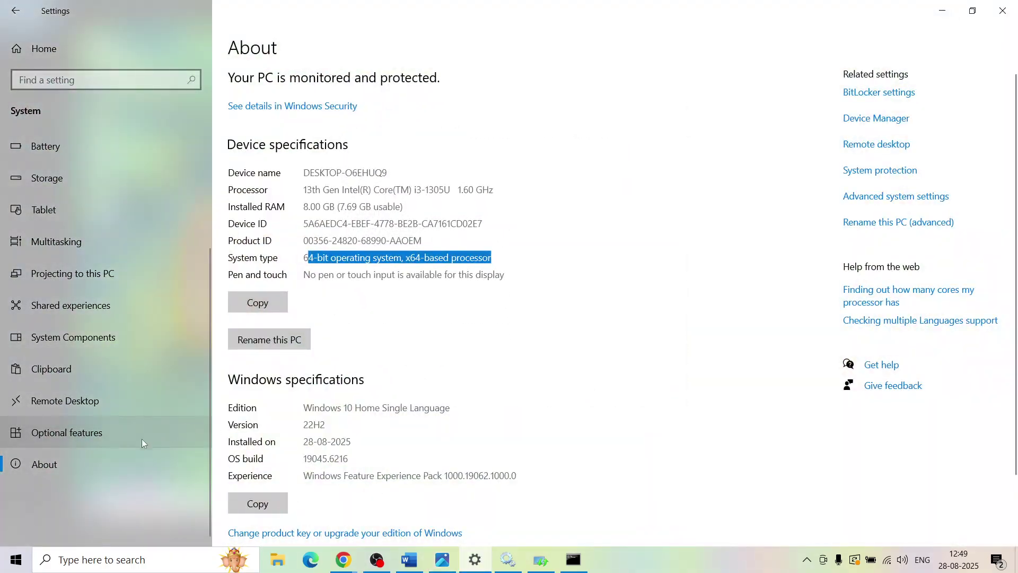
pyautogui.click(59, 47)
pyautogui.click(499, 364)
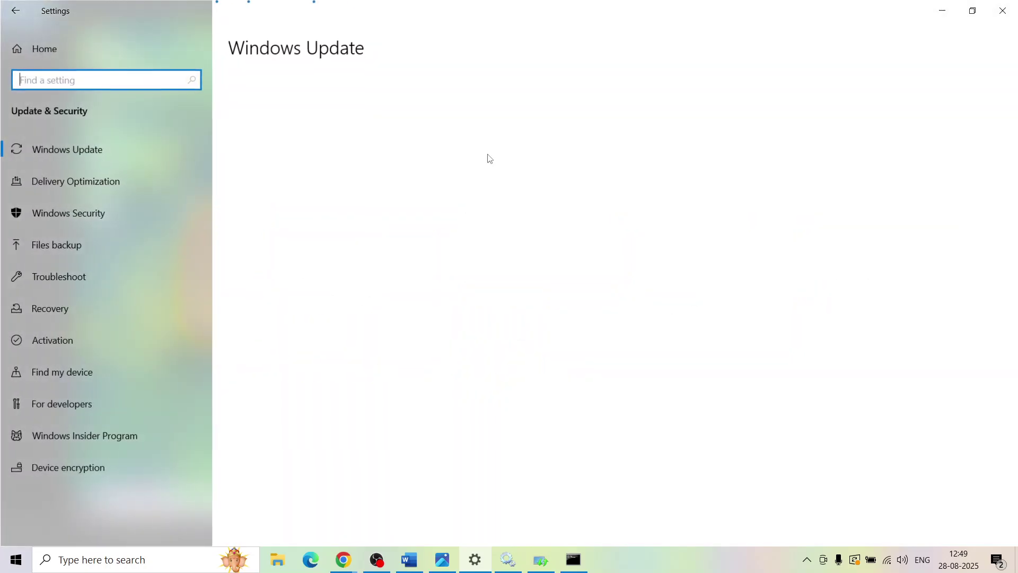